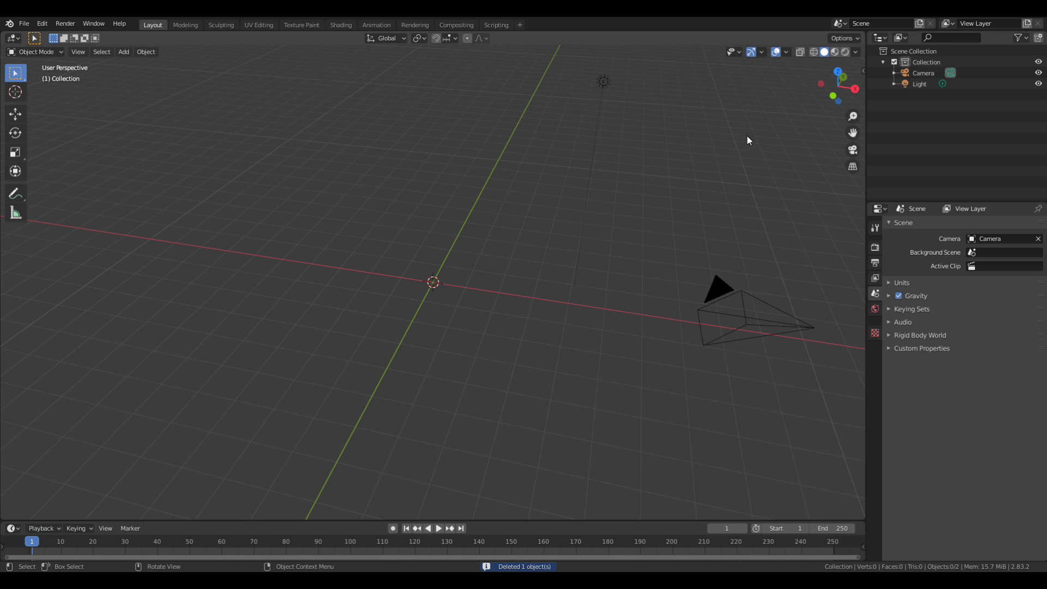
Try Cycles as the render engine and return to Eevee.
left_click(875, 247)
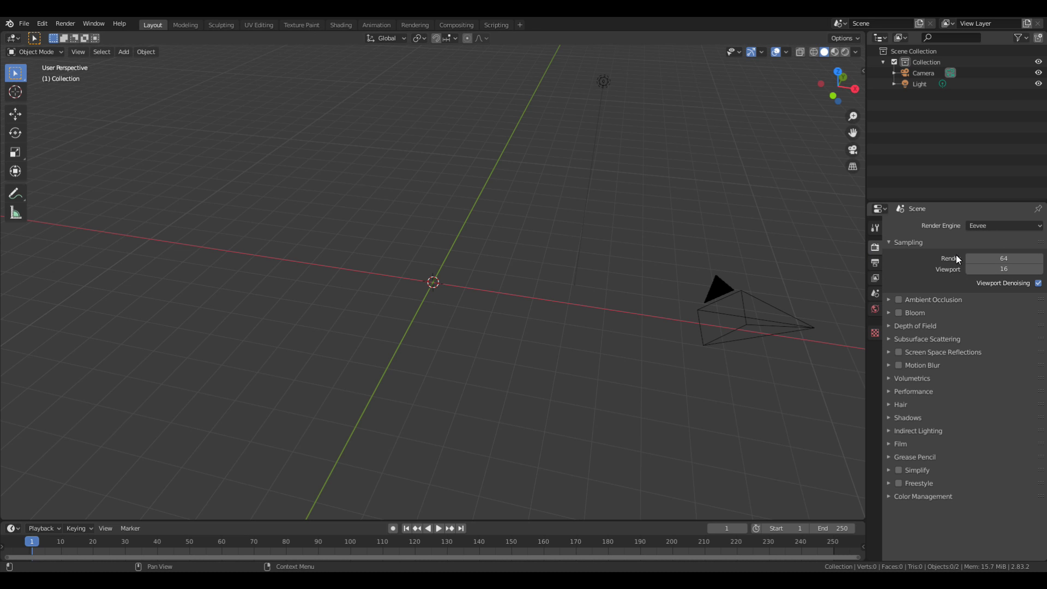
left_click(990, 227)
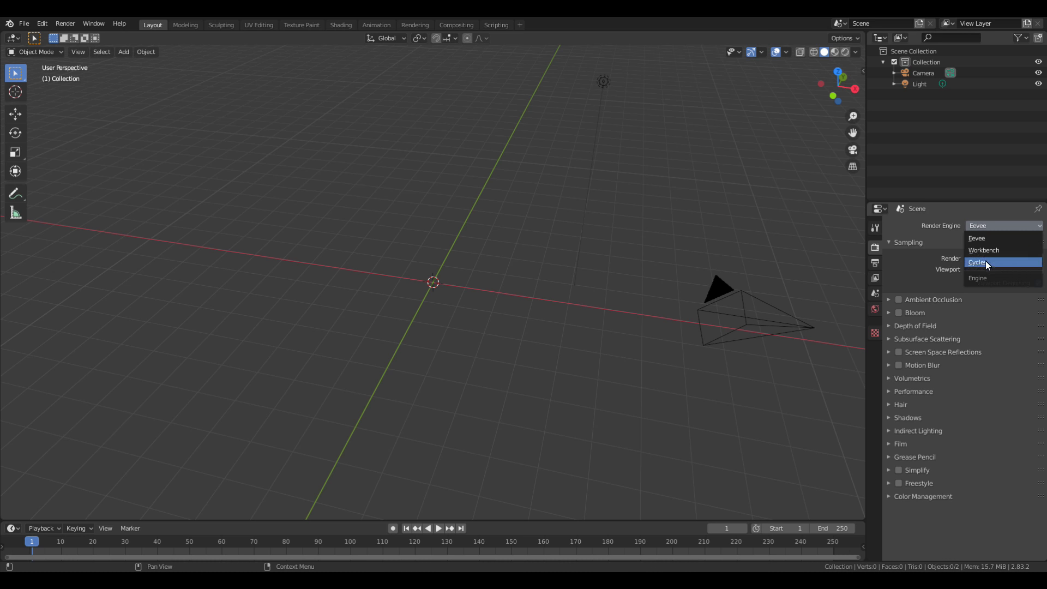
key("Return")
left_click(983, 223)
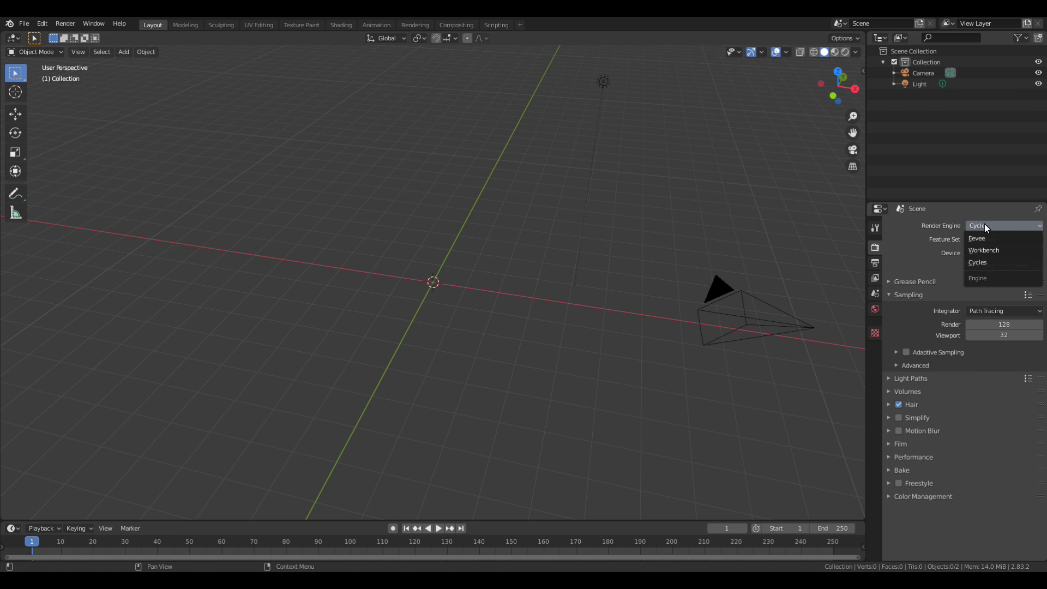
left_click(987, 239)
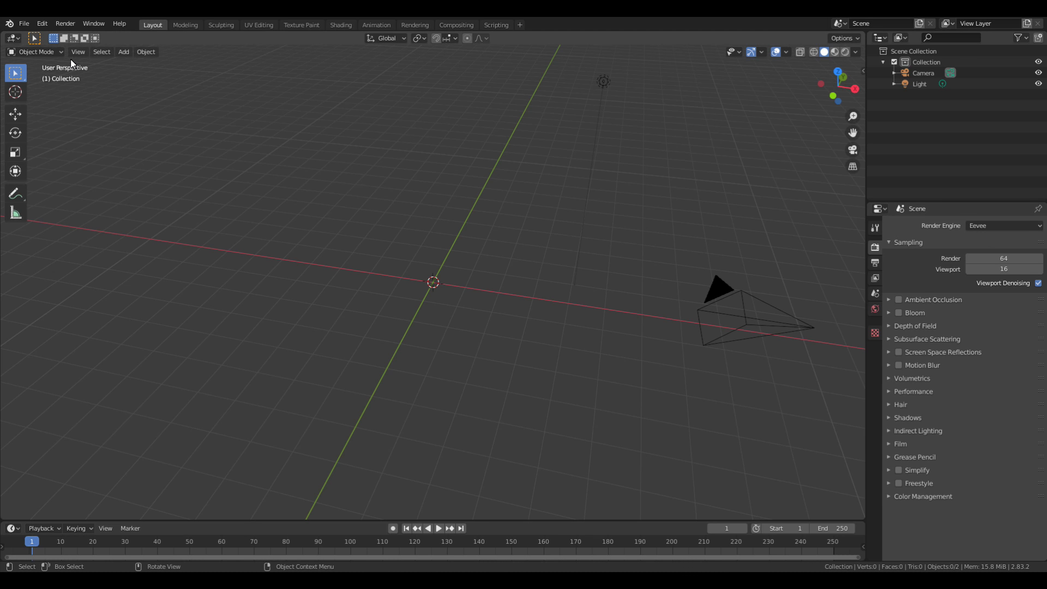
Add a text object at the scene origin.
left_click(99, 52)
mouse_move(125, 55)
left_click(125, 54)
left_click(151, 108)
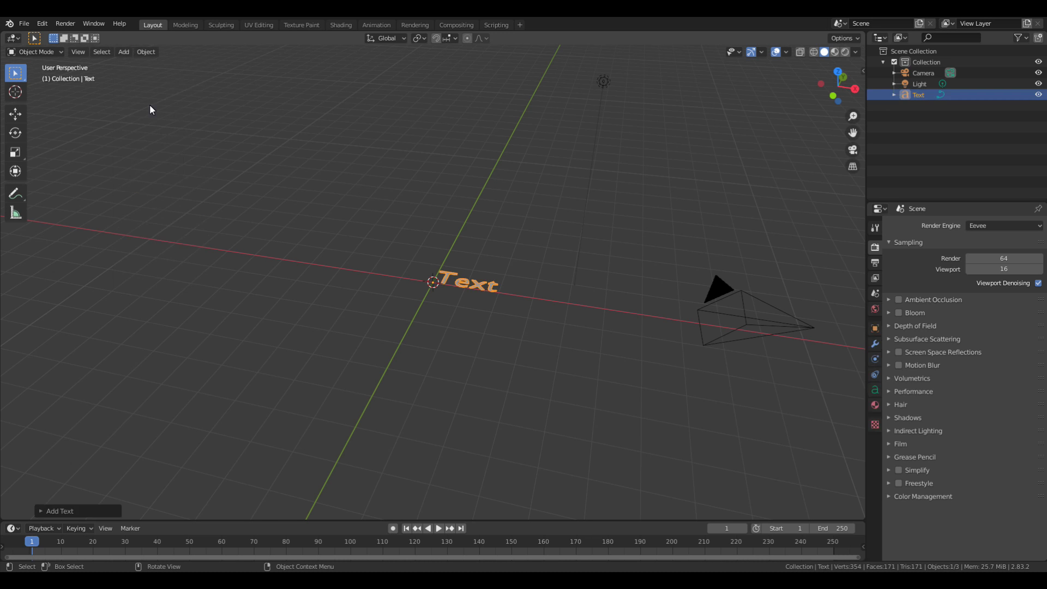
Replace the text object's default wording with "Title" and return to Object Mode.
middle_click_drag(457, 244, 475, 297)
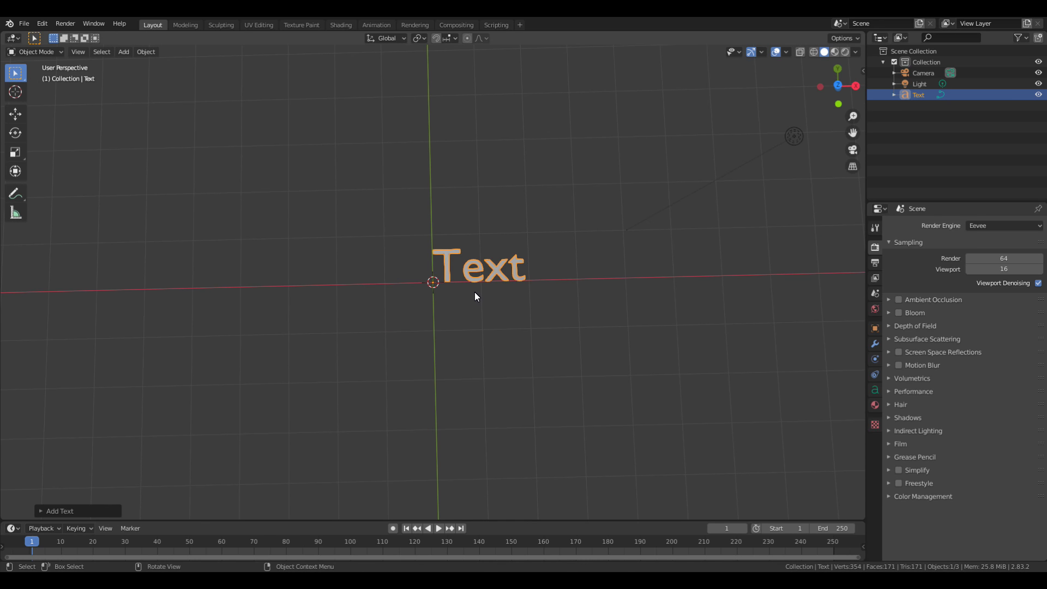
left_click(57, 54)
left_click(52, 75)
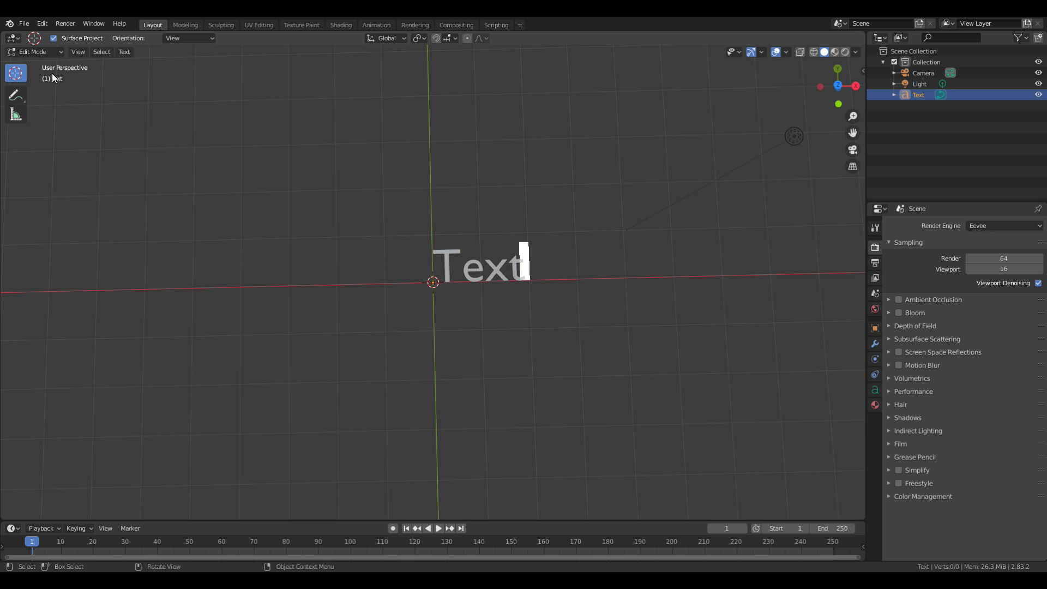
key("BackSpace")
key("BackSpace")
key("BackSpace")
key("BackSpace")
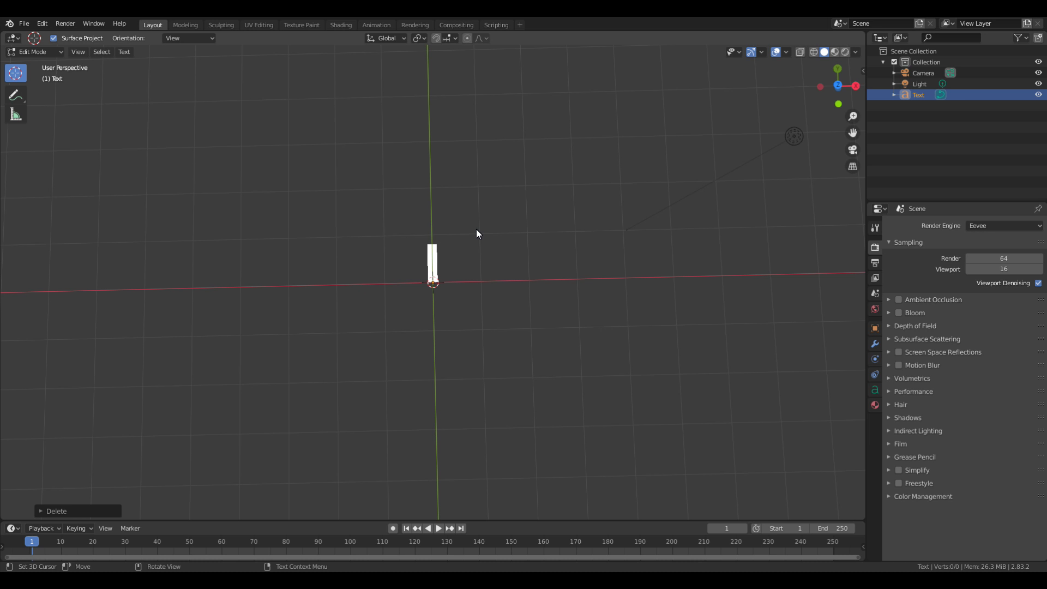
type("ti")
key("BackSpace")
key("BackSpace")
type("Title")
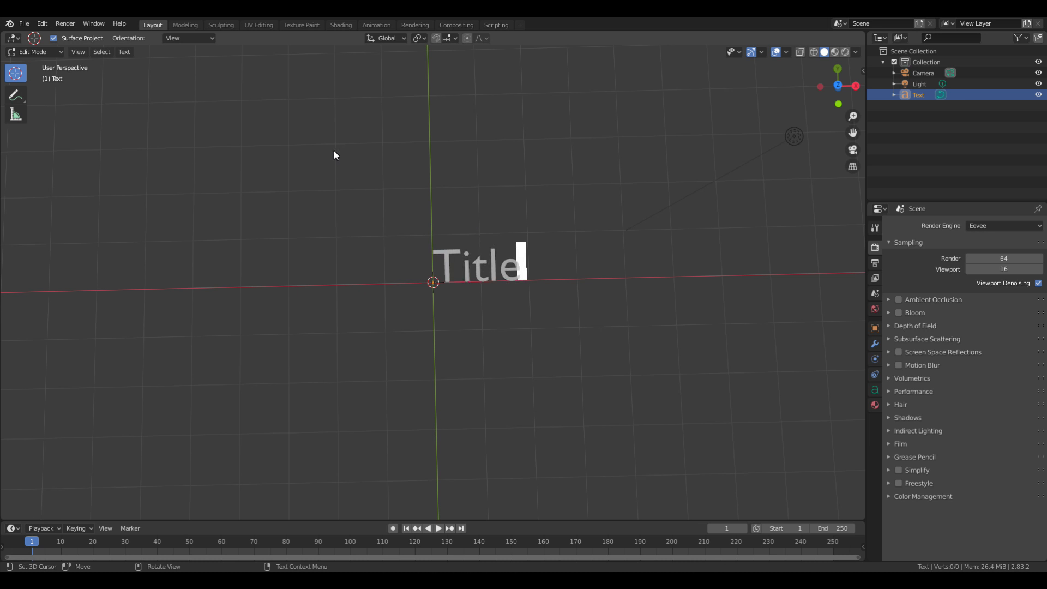
left_click(38, 52)
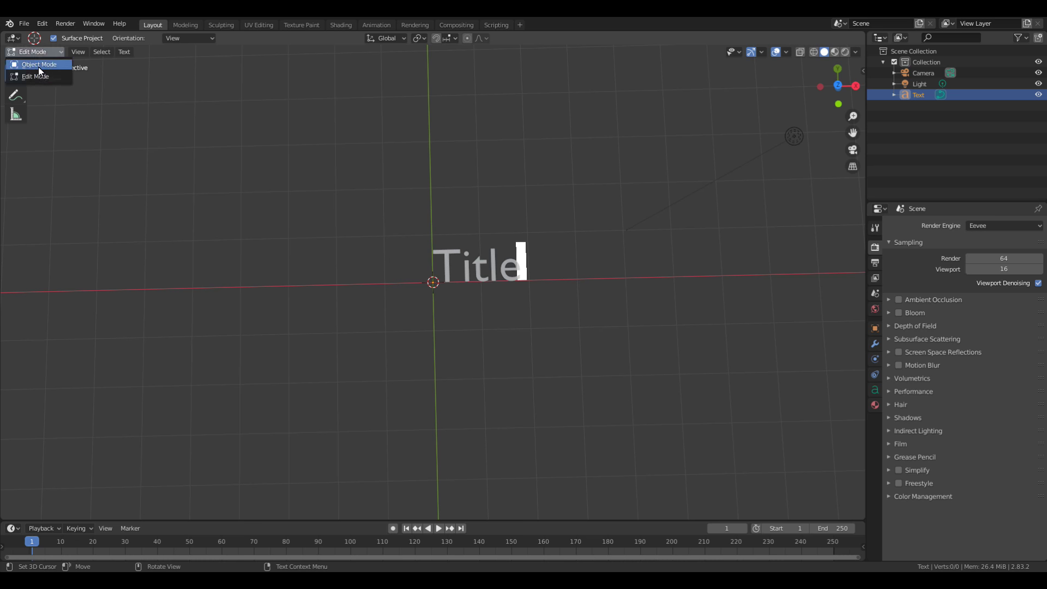
left_click(38, 65)
Extrude the title text by 0.11 m in its geometry settings.
scroll(432, 248, "up", 2)
middle_click_drag(432, 248, 442, 223)
middle_click_drag(517, 204, 626, 300)
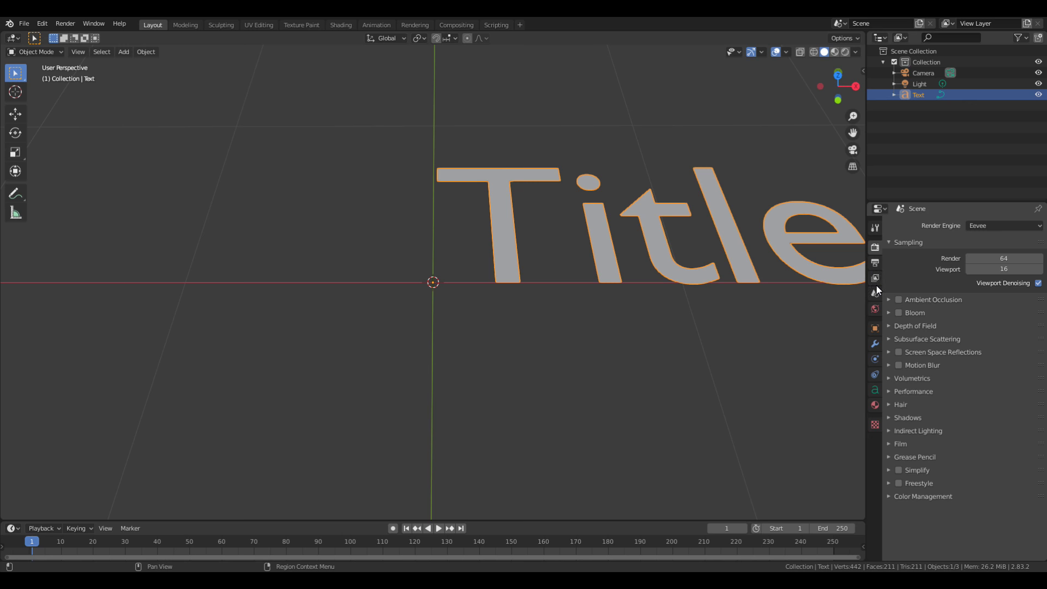
left_click(877, 391)
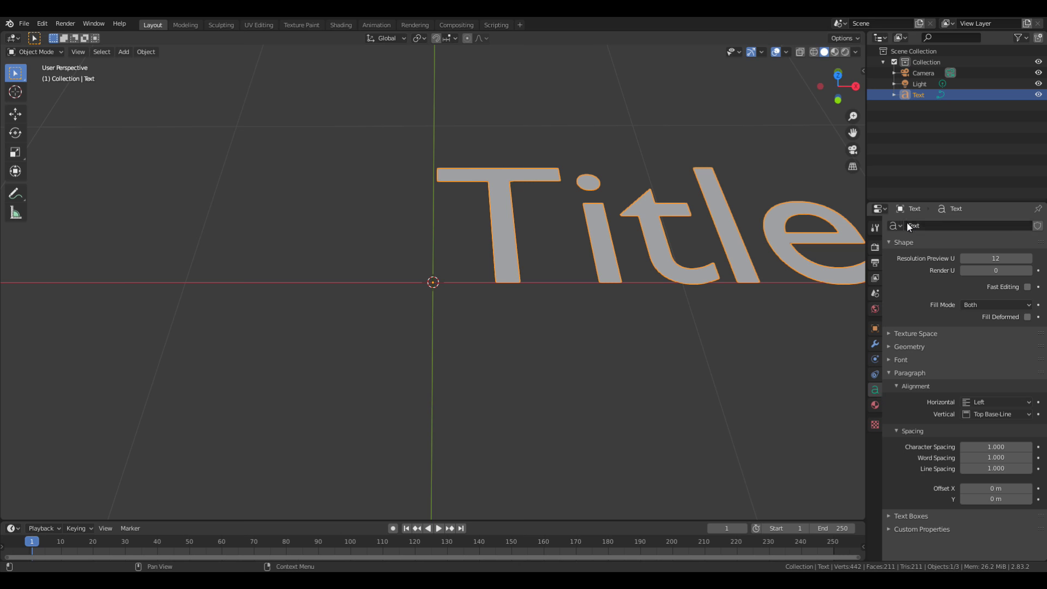
middle_click_drag(582, 140, 578, 300)
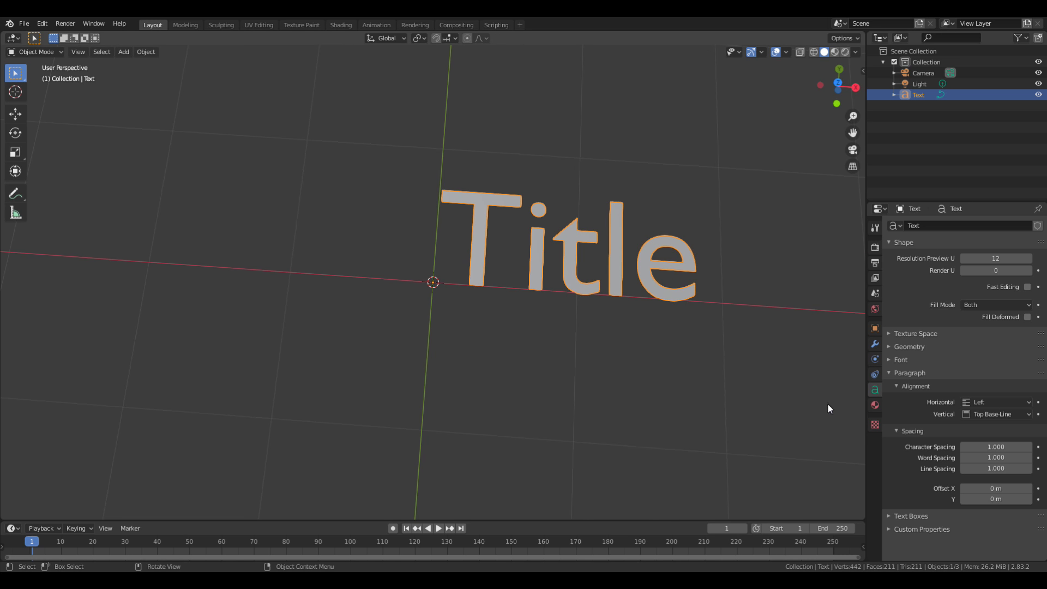
left_click(888, 361)
left_click(889, 361)
left_click(887, 346)
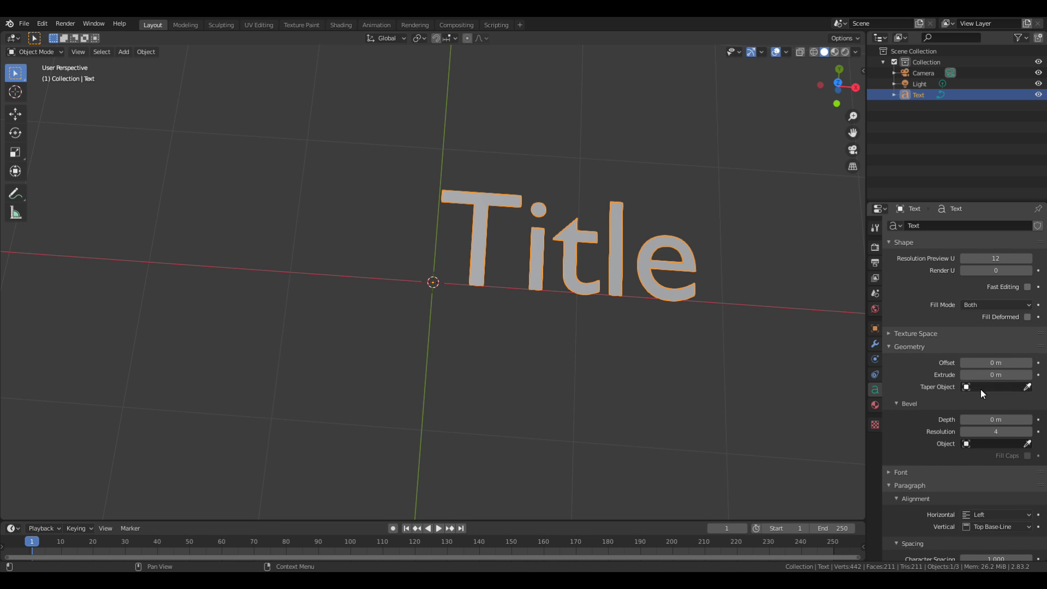
middle_click_drag(764, 338, 669, 257)
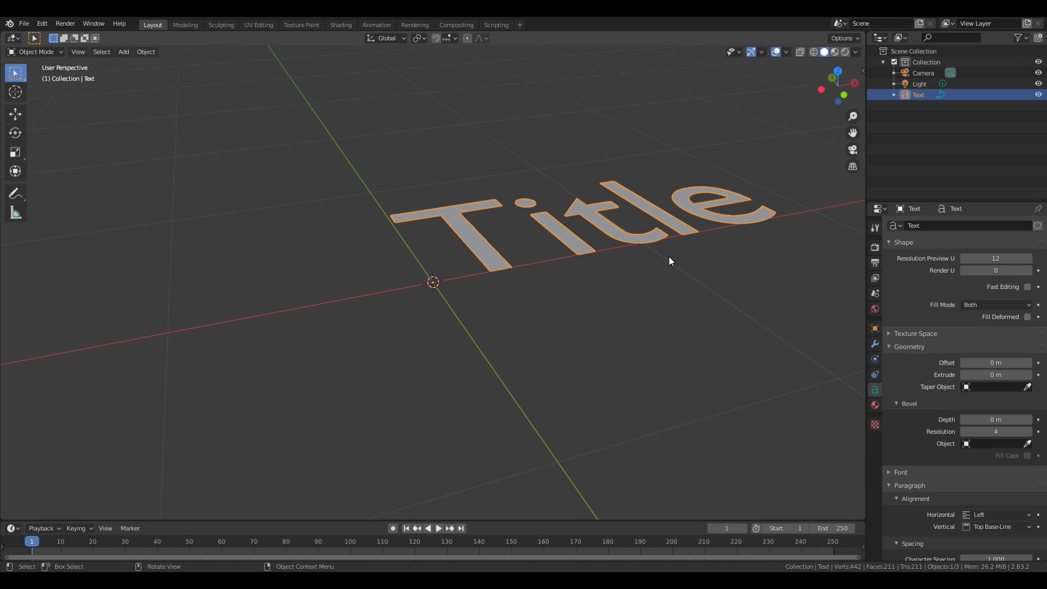
mouse_move(997, 375)
left_mouse_down()
mouse_move(1012, 374)
mouse_move(997, 374)
left_mouse_up()
middle_click_drag(808, 365, 726, 322)
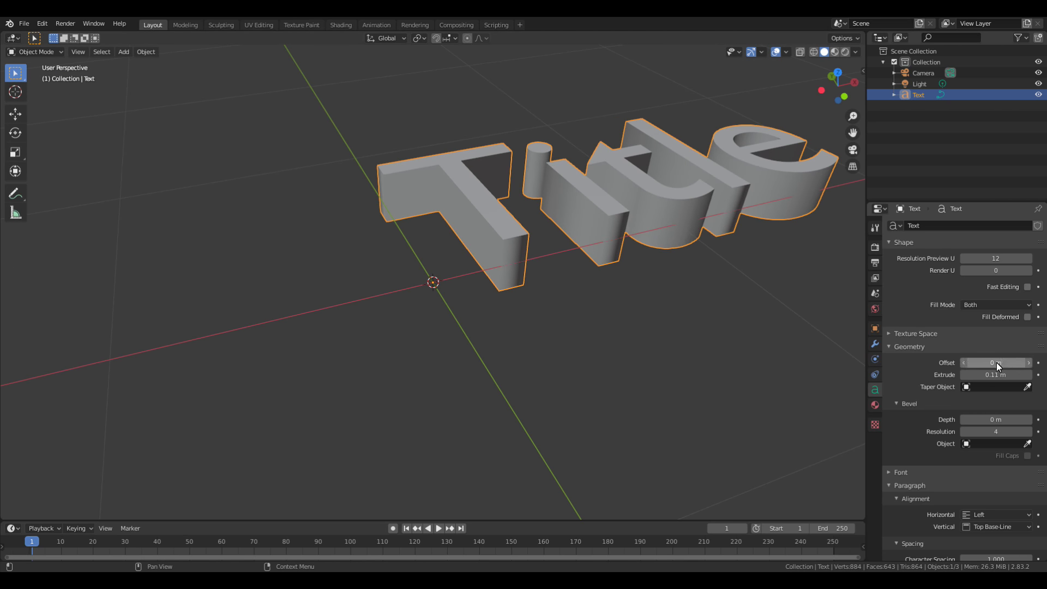
Try a different geometry offset on the title text and undo the change.
mouse_move(996, 362)
left_mouse_down()
mouse_move(1009, 364)
mouse_move(1000, 365)
left_mouse_up()
key("ctrl+z")
middle_click_drag(610, 221, 567, 319)
mouse_move(602, 367)
middle_mouse_down()
mouse_move(611, 387)
mouse_move(600, 374)
mouse_move(727, 344)
mouse_move(577, 352)
mouse_move(605, 350)
middle_mouse_up()
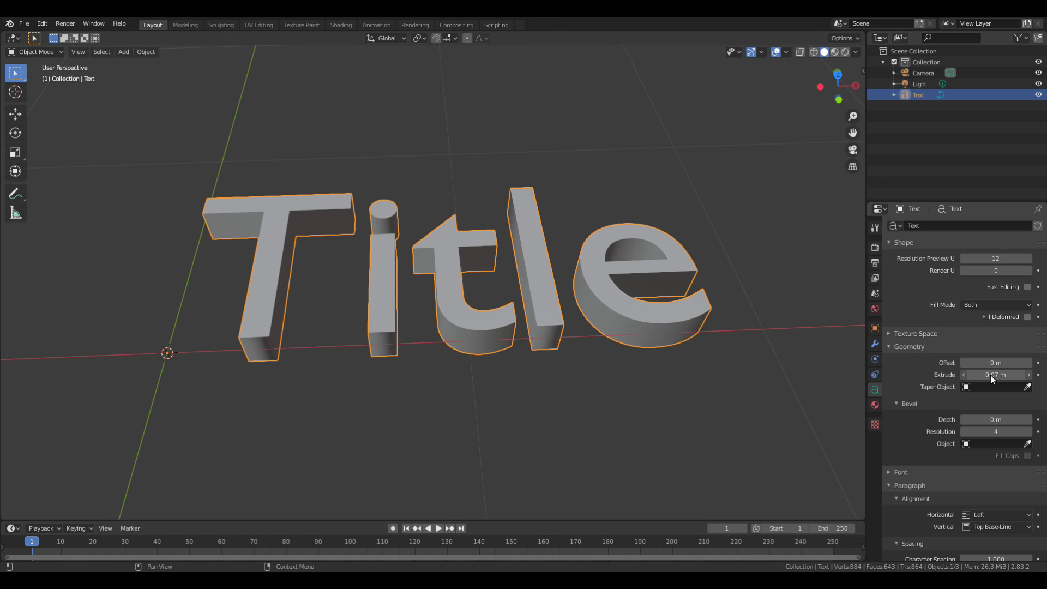
middle_click_drag(658, 381, 701, 388)
middle_click_drag(764, 284, 728, 326)
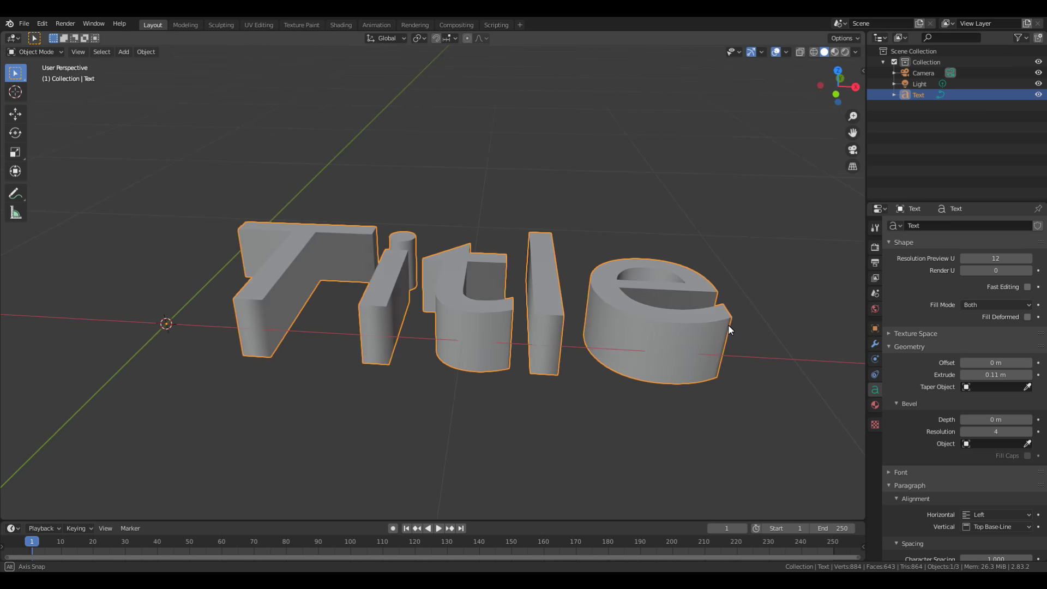
Check the extruded title in rendered shading, return to solid shading and inspect the letters from several angles.
left_click(845, 52)
mouse_move(712, 177)
middle_mouse_down()
mouse_move(547, 266)
mouse_move(673, 286)
mouse_move(532, 249)
mouse_move(559, 266)
mouse_move(735, 96)
middle_mouse_up()
left_click(826, 54)
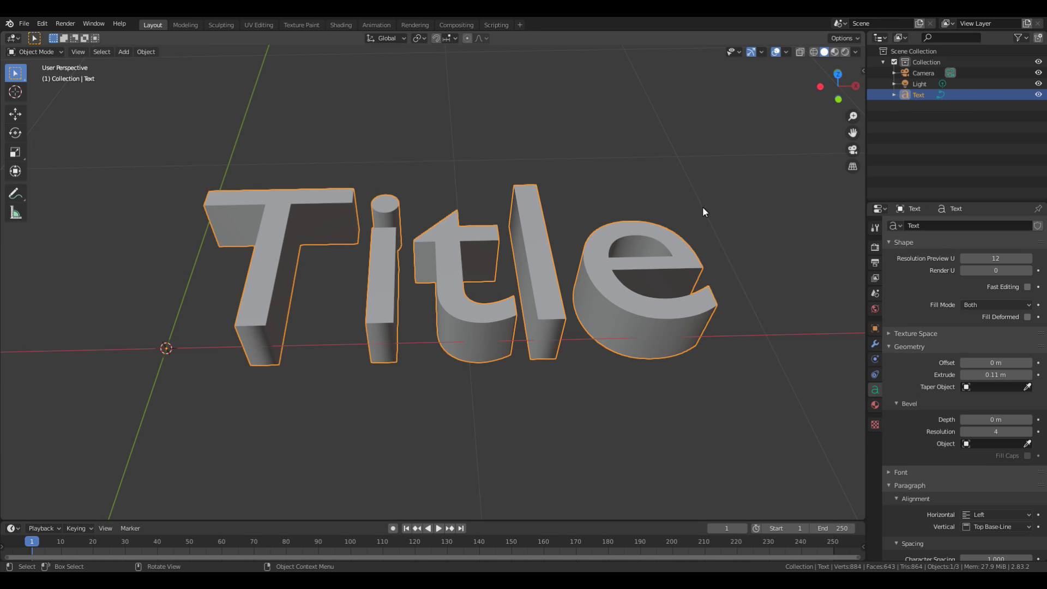
scroll(687, 223, "up", 2)
middle_click_drag(682, 230, 694, 273)
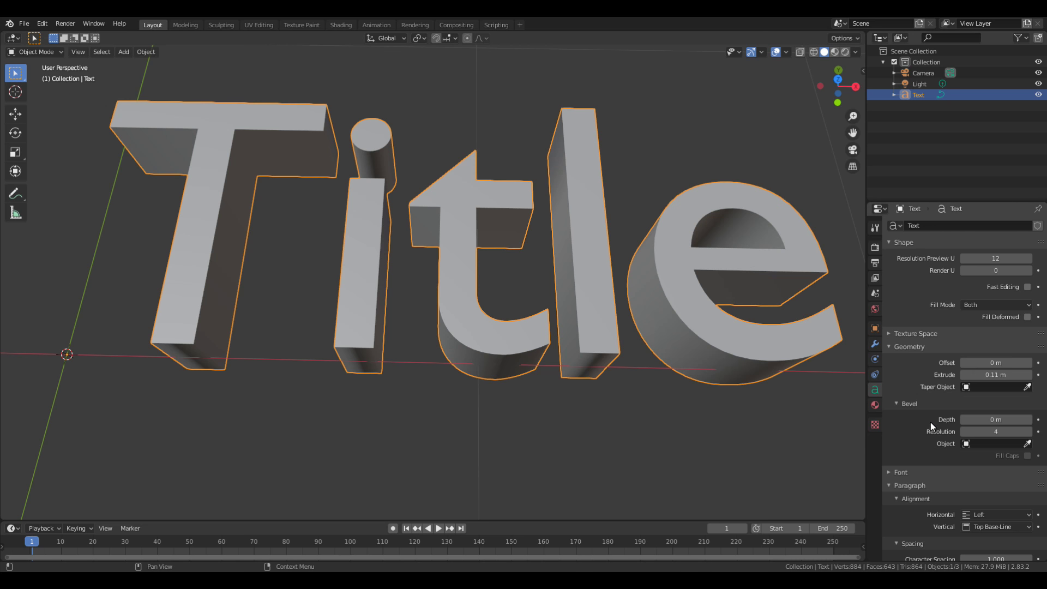
scroll(931, 422, "down", 1)
middle_click_drag(579, 329, 546, 343)
scroll(547, 342, "down", 4)
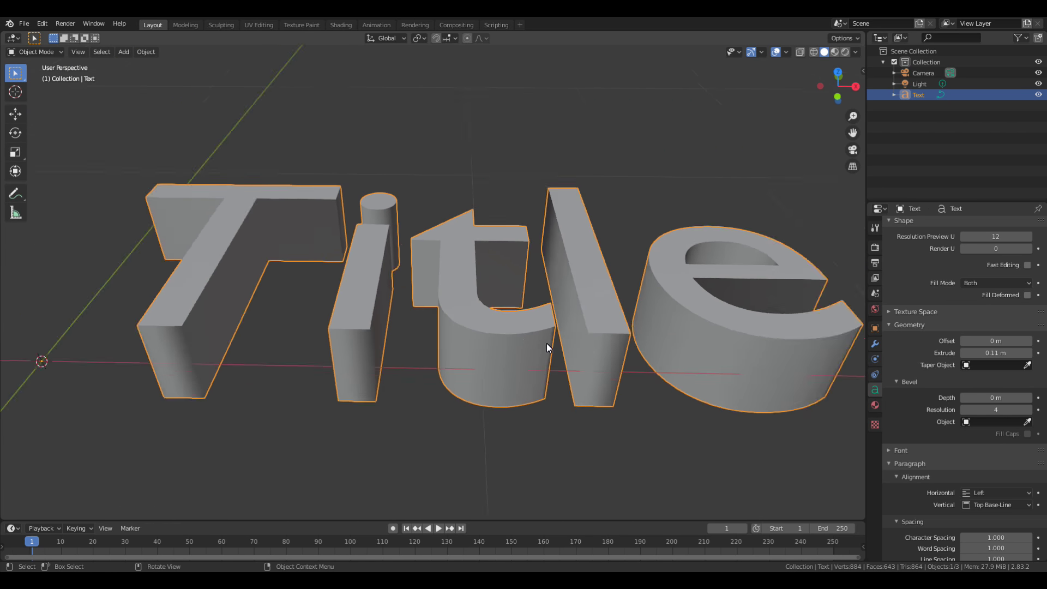
scroll(543, 334, "down", 4)
Create a new material on the title text and keep Use Nodes enabled with the Principled BSDF surface.
left_click(875, 405)
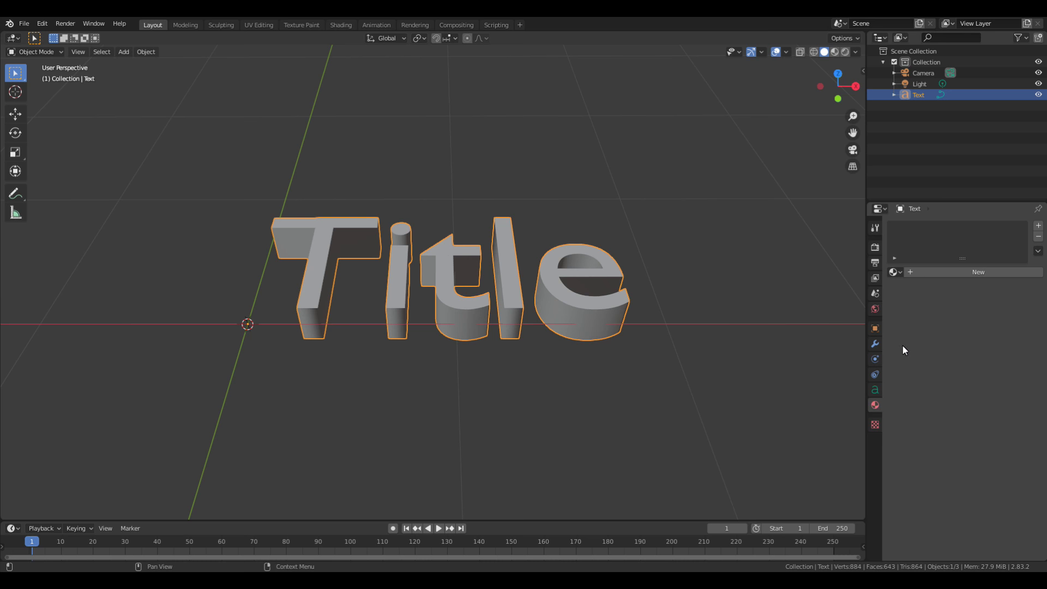
left_click(937, 273)
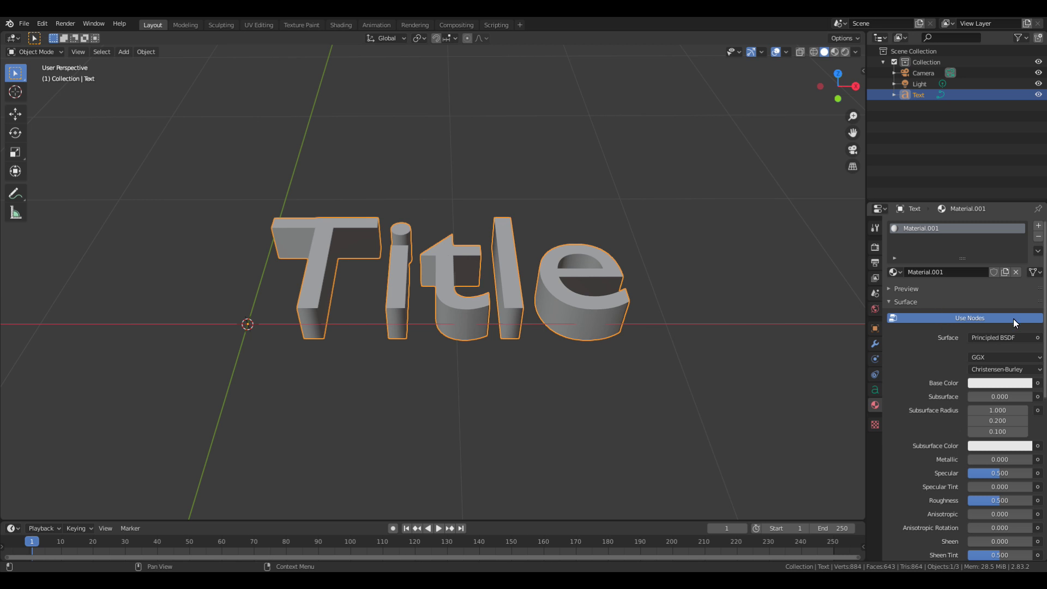
left_click(978, 317)
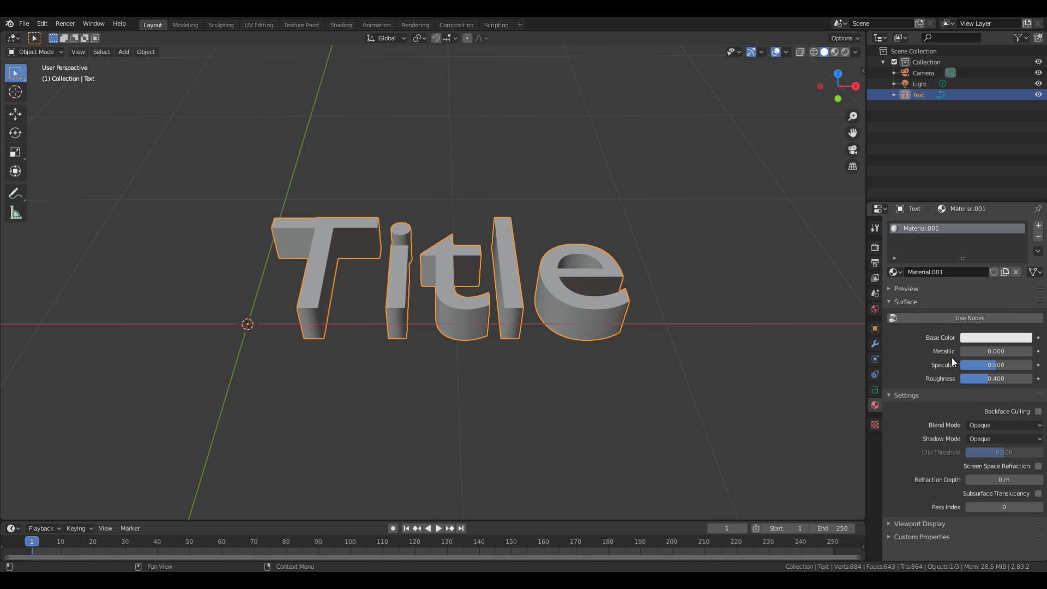
left_click(960, 315)
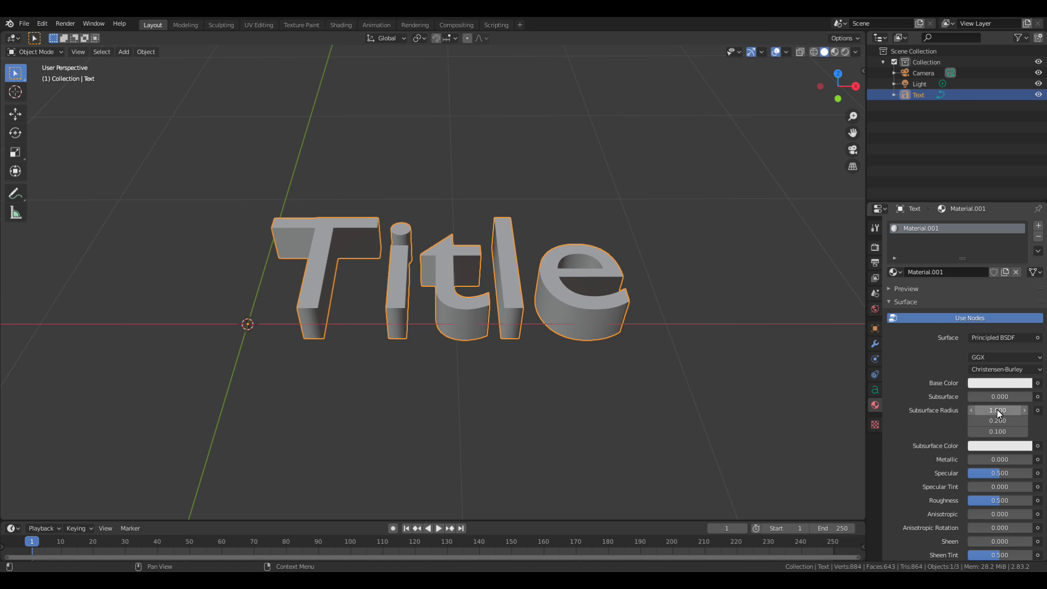
Set the title material's base color to a saturated golden yellow.
scroll(955, 370, "down", 2)
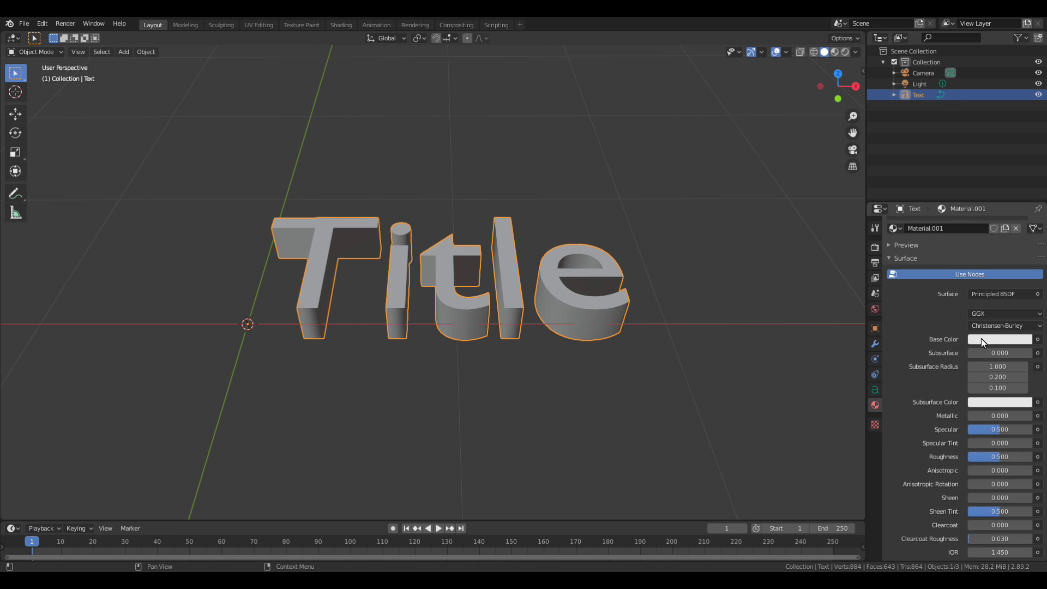
left_click(981, 338)
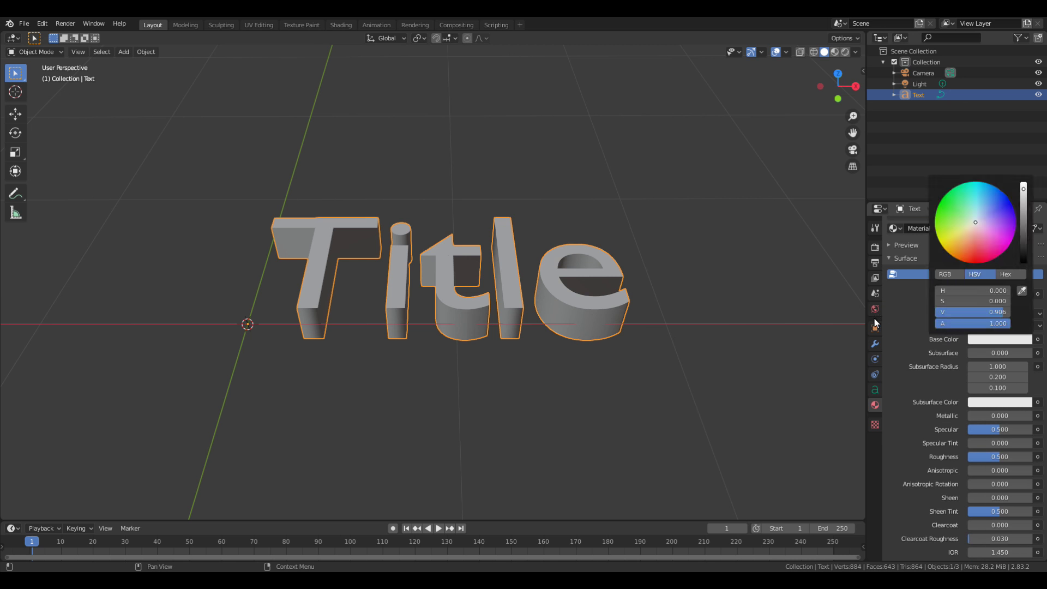
left_click(986, 341)
mouse_move(977, 232)
left_mouse_down()
mouse_move(938, 241)
mouse_move(947, 254)
mouse_move(952, 233)
mouse_move(938, 244)
mouse_move(945, 251)
left_mouse_up()
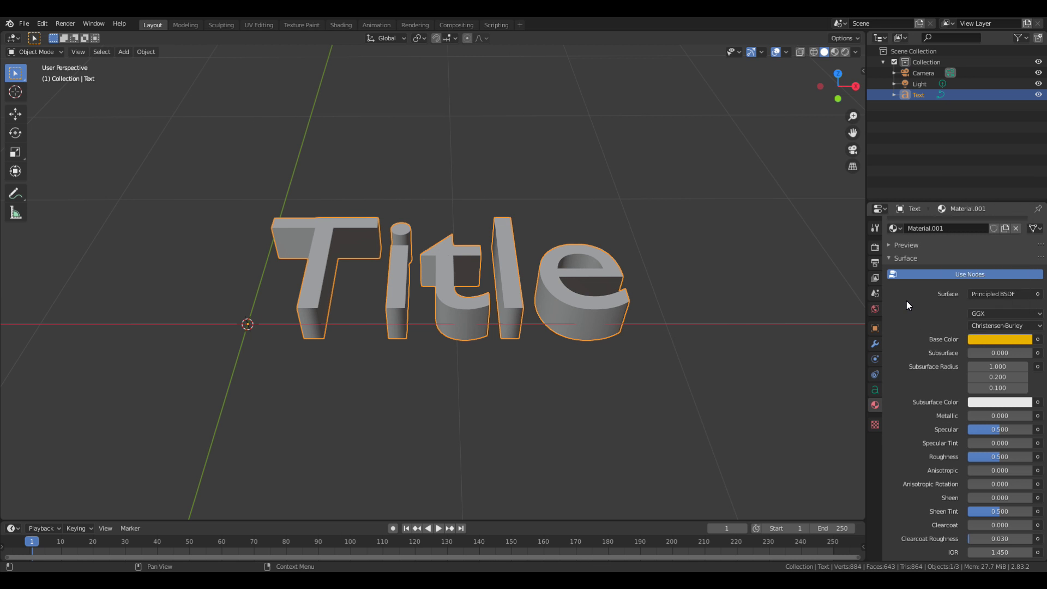
Set the title material's metallic value to 1.000 and its roughness to 0.100.
scroll(1003, 367, "down", 2)
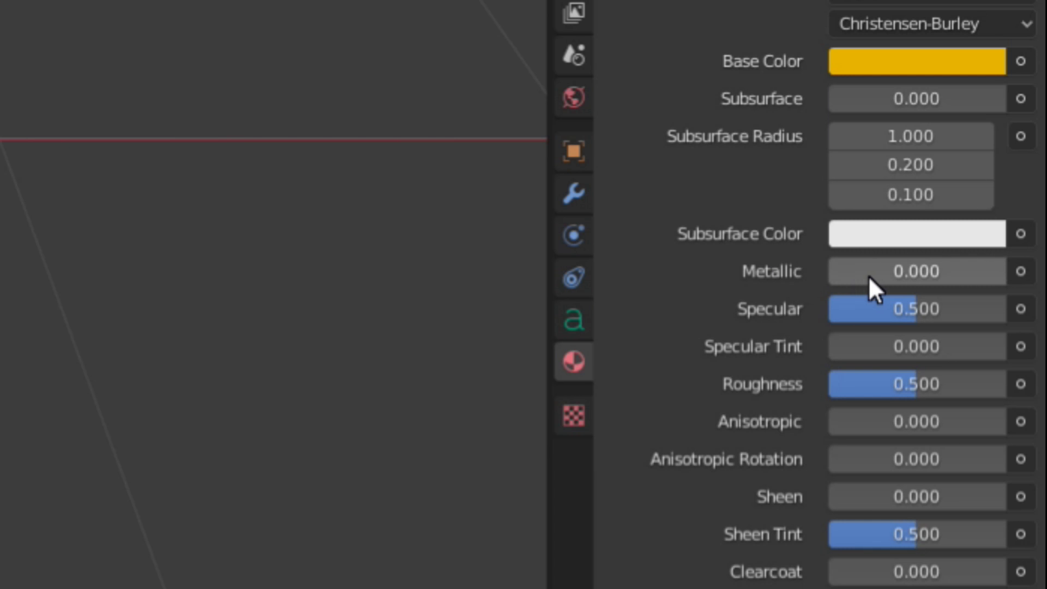
left_click_drag(870, 276, 1034, 278)
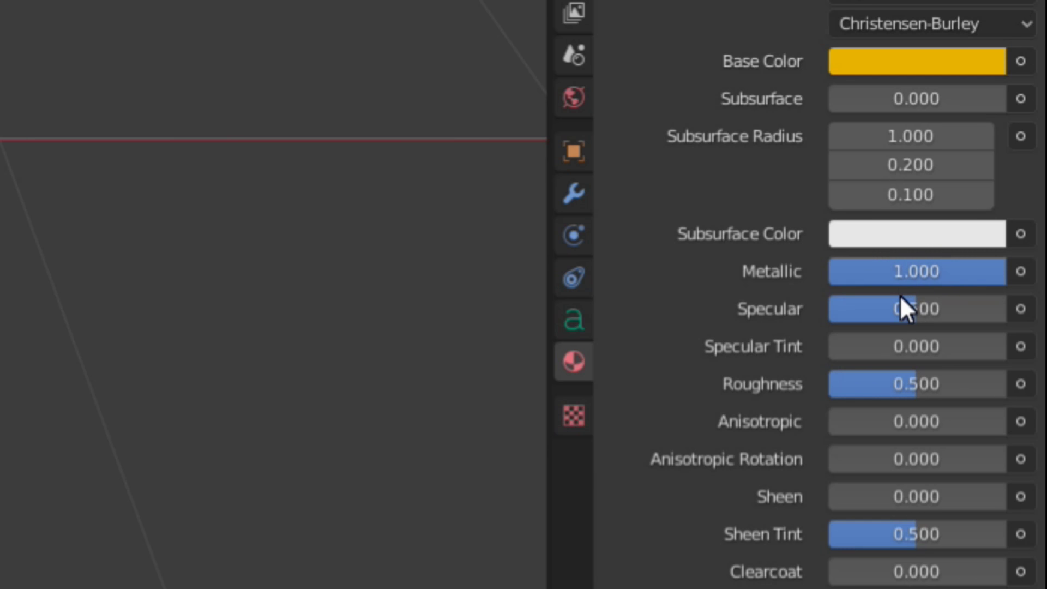
scroll(902, 262, "down", 3)
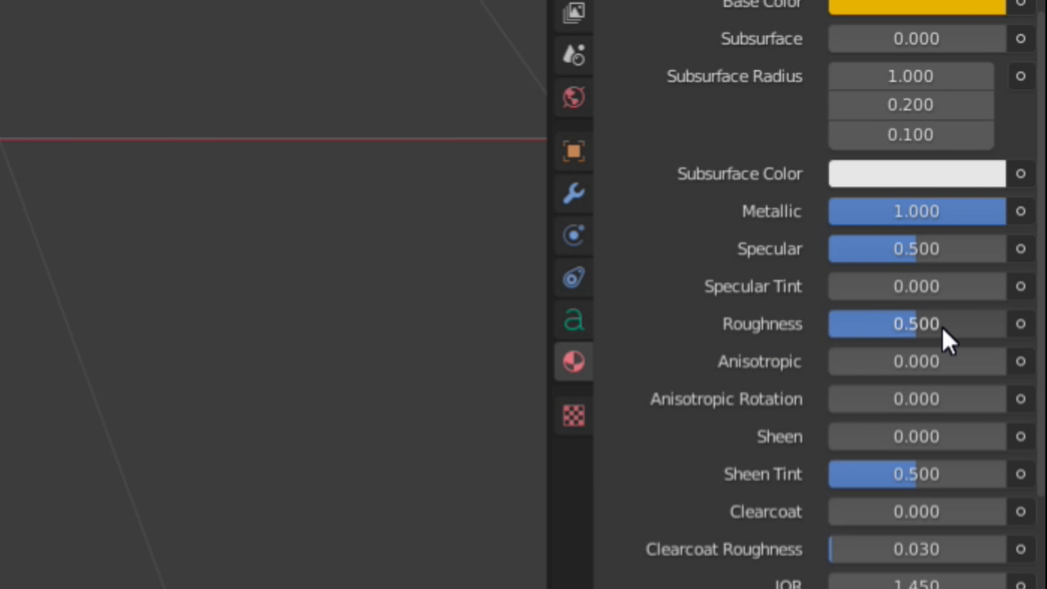
left_click_drag(889, 327, 869, 327)
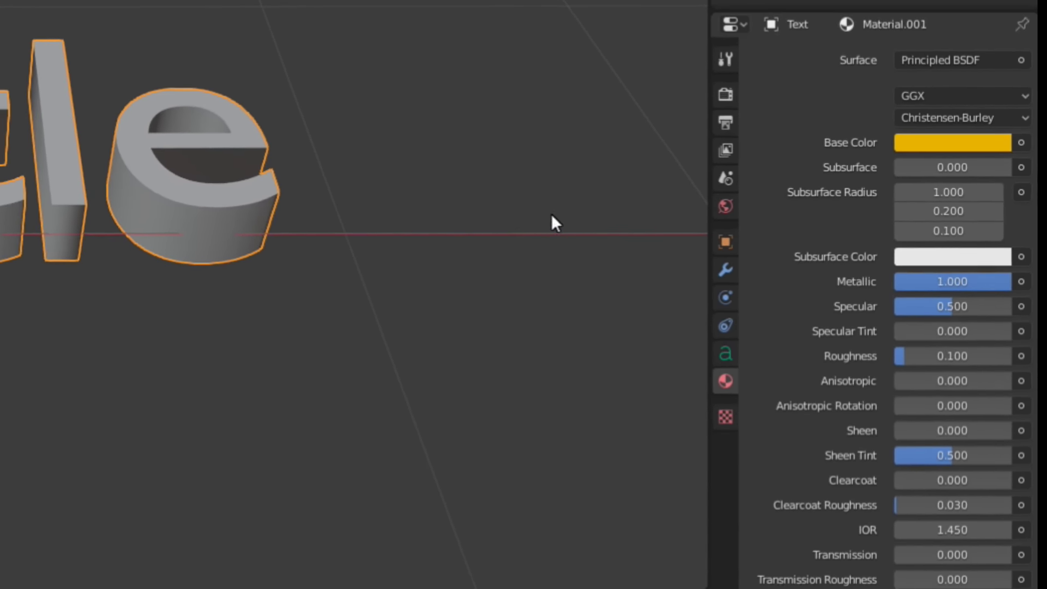
Inspect the gold title in Material Preview shading and switch the viewport to Rendered shading.
left_click(822, 51)
mouse_move(470, 311)
middle_mouse_down()
mouse_move(446, 378)
mouse_move(414, 295)
mouse_move(482, 270)
mouse_move(522, 300)
mouse_move(495, 511)
mouse_move(491, 420)
mouse_move(522, 242)
mouse_move(504, 290)
mouse_move(513, 273)
middle_mouse_up()
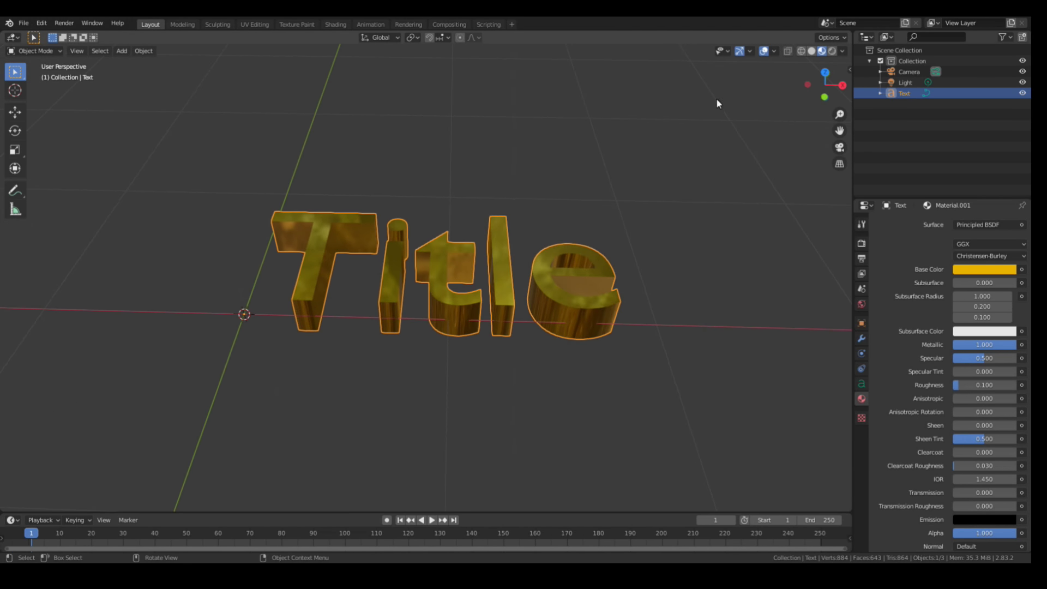
left_click(832, 51)
Select the point light and move it with the Move tool from its distant position toward the title text.
middle_click_drag(604, 189, 495, 162)
scroll(564, 262, "down", 5)
left_click(494, 160)
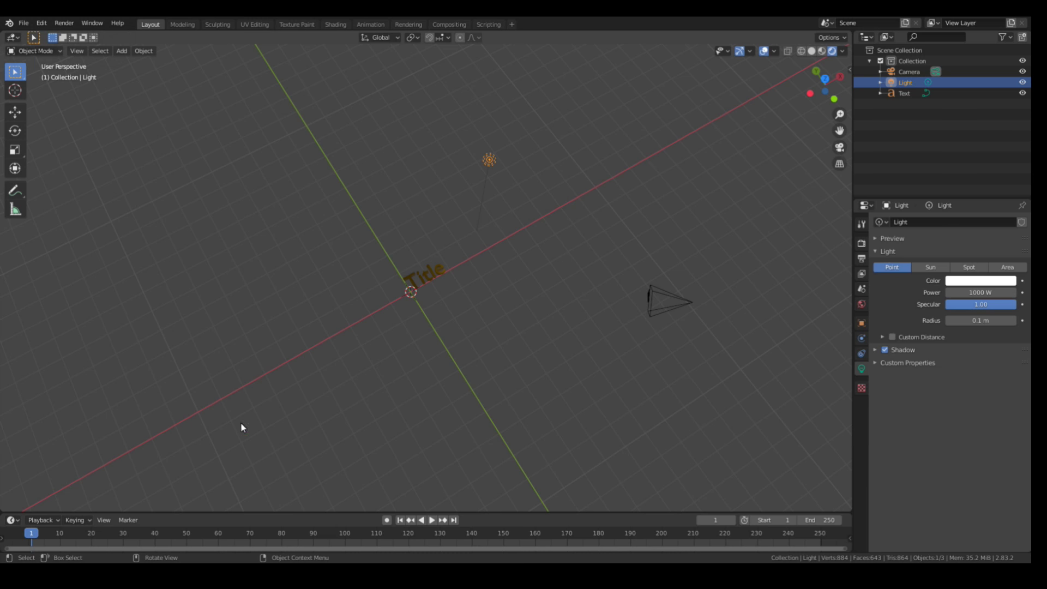
left_click(15, 112)
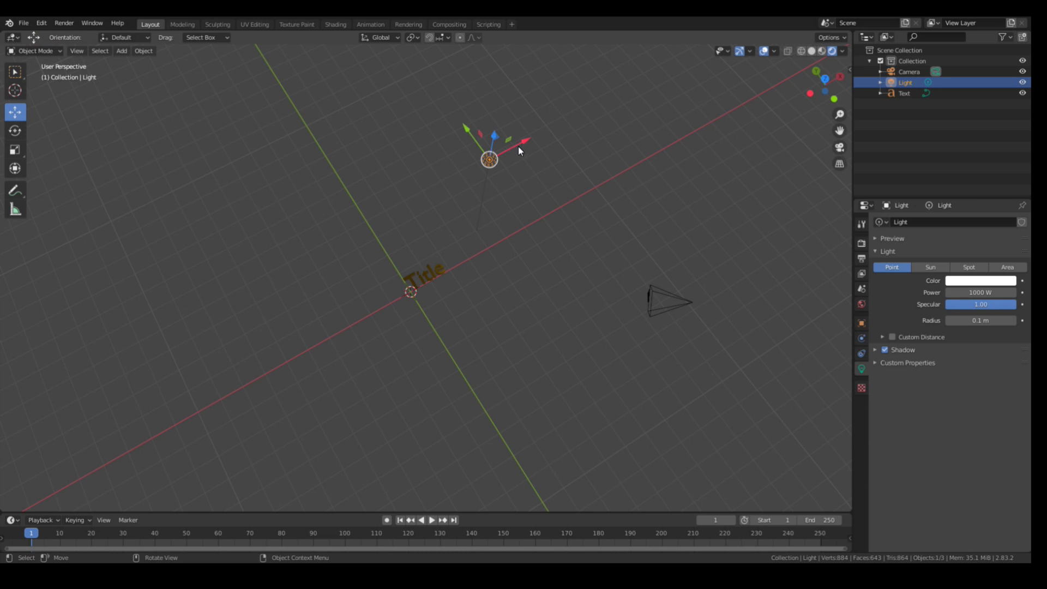
left_click_drag(518, 146, 419, 232)
scroll(417, 232, "up", 8)
middle_click_drag(405, 227, 394, 171)
left_click_drag(416, 158, 436, 182)
middle_click_drag(436, 183, 477, 159)
scroll(476, 159, "up", 3)
Reposition the point light close above the upper edge of the title, between the "t" and "l".
left_click_drag(382, 102, 268, 123)
left_click_drag(311, 66, 350, 168)
middle_click_drag(350, 168, 383, 153)
mouse_move(578, 90)
left_mouse_down()
mouse_move(390, 91)
mouse_move(508, 91)
left_mouse_up()
middle_click_drag(550, 76, 432, 436)
left_click_drag(227, 218, 228, 231)
middle_click_drag(290, 246, 304, 225)
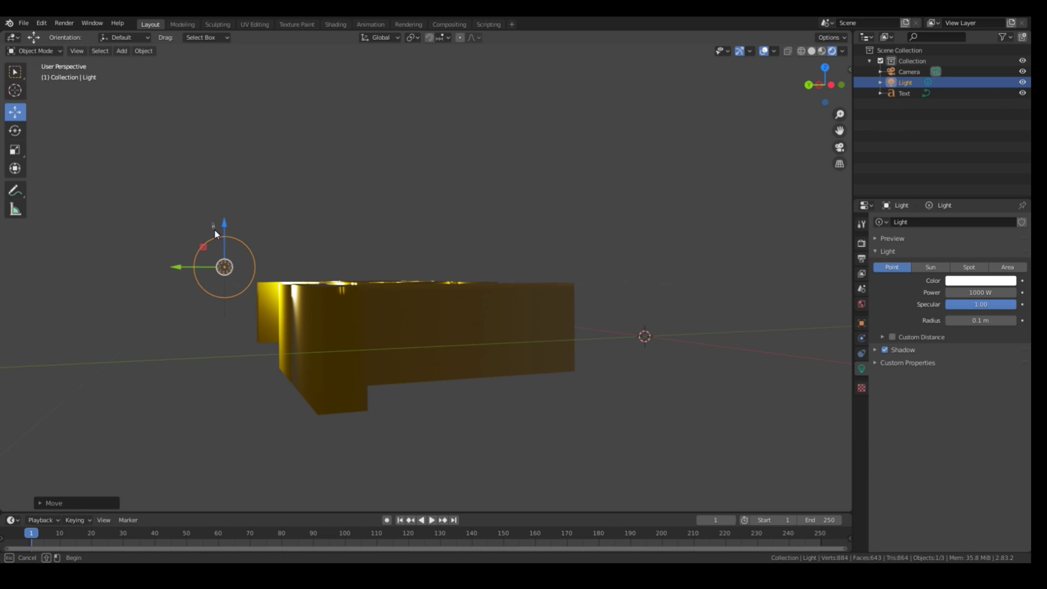
left_click(227, 234)
left_click(230, 252)
left_click_drag(227, 227, 229, 235)
middle_click_drag(242, 234, 443, 357)
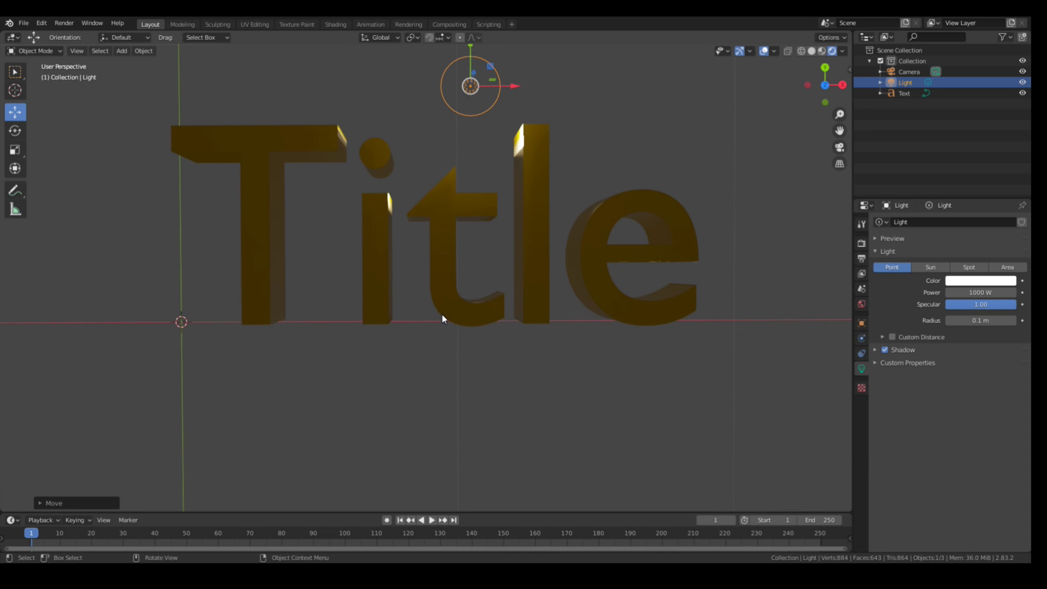
Frame the whole title straight on and align the scene camera to that view.
scroll(451, 207, "down", 3)
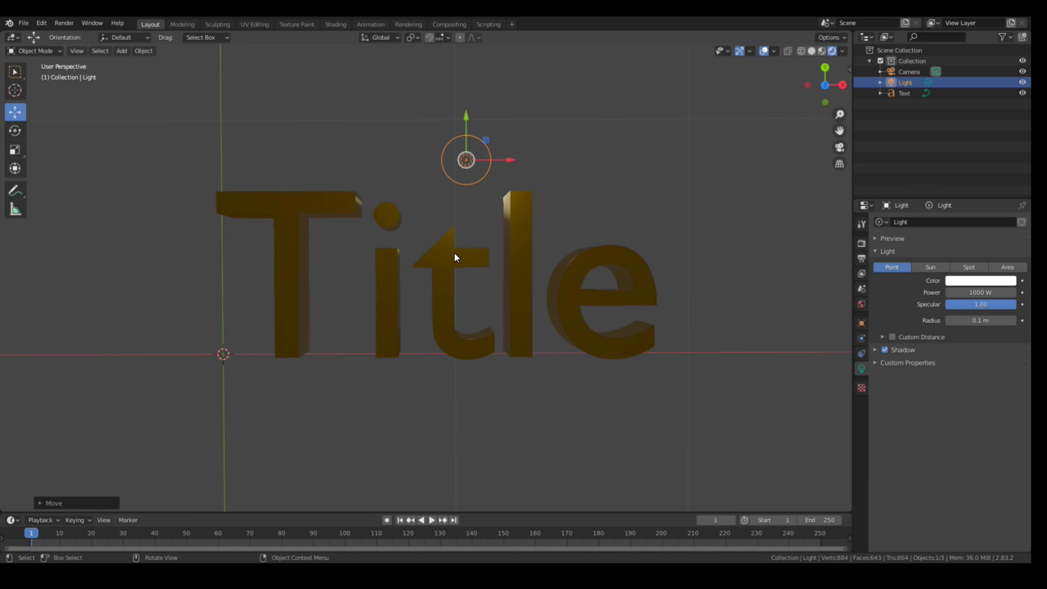
scroll(452, 240, "down", 4)
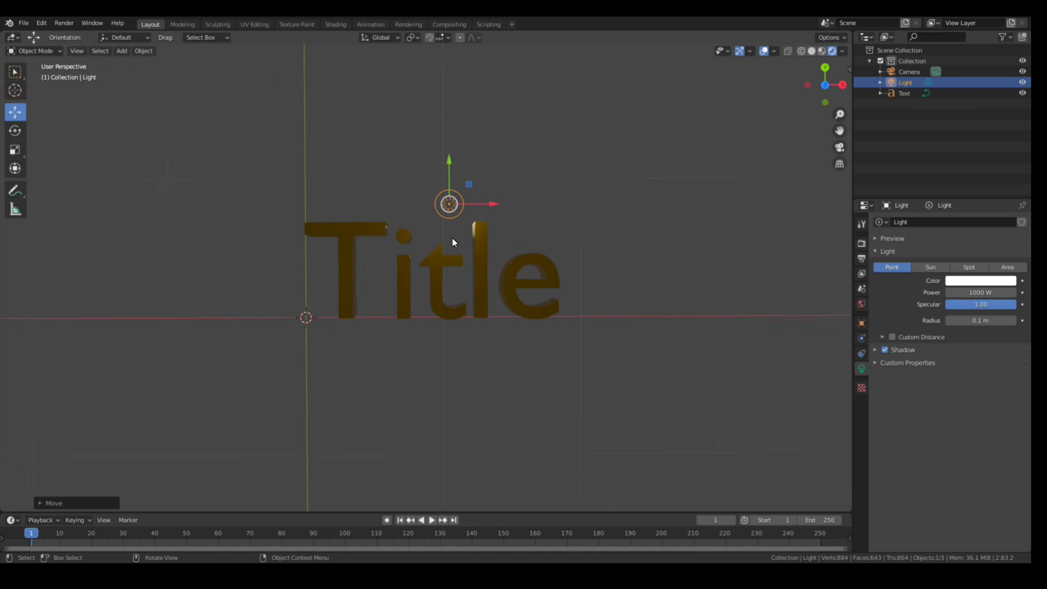
key("ctrl+alt+KP_0")
key("KP_0")
Deselect the light and set the world background color to black.
middle_click_drag(435, 228, 549, 337)
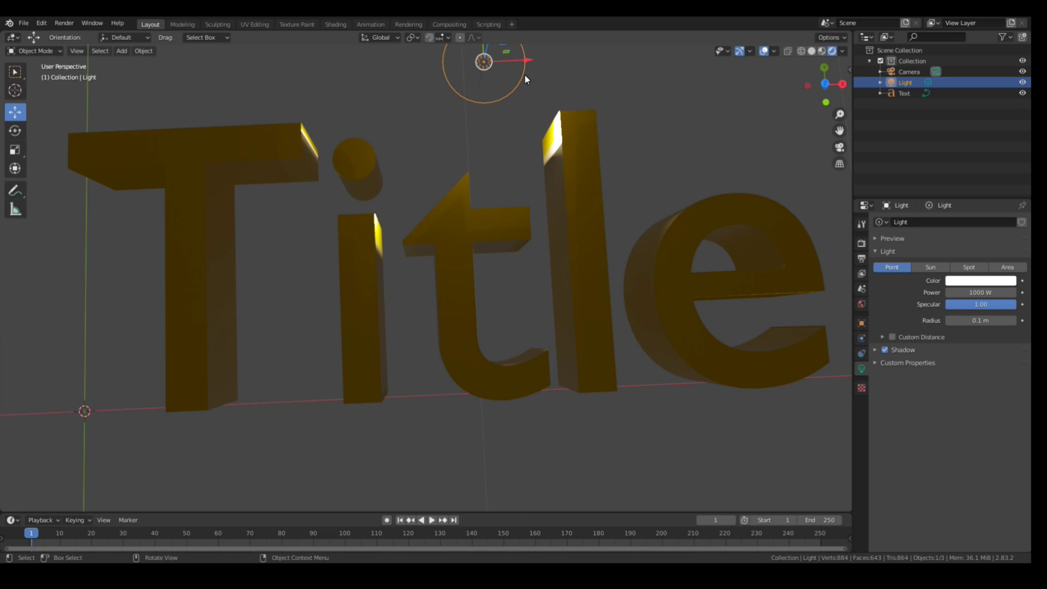
scroll(498, 133, "down", 4)
left_click_drag(500, 173, 522, 180)
left_click(595, 183)
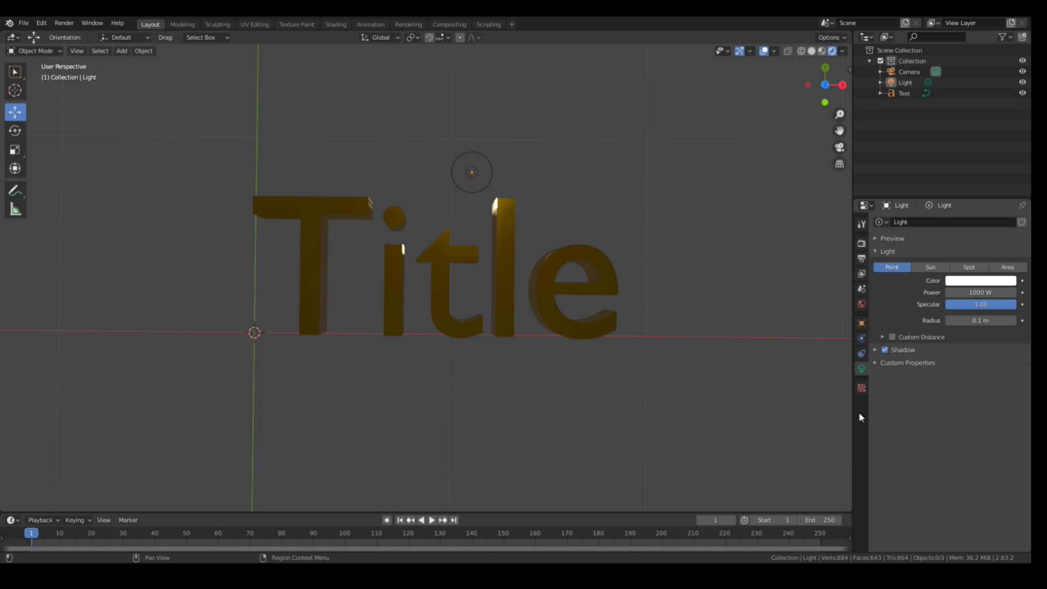
left_click(862, 308)
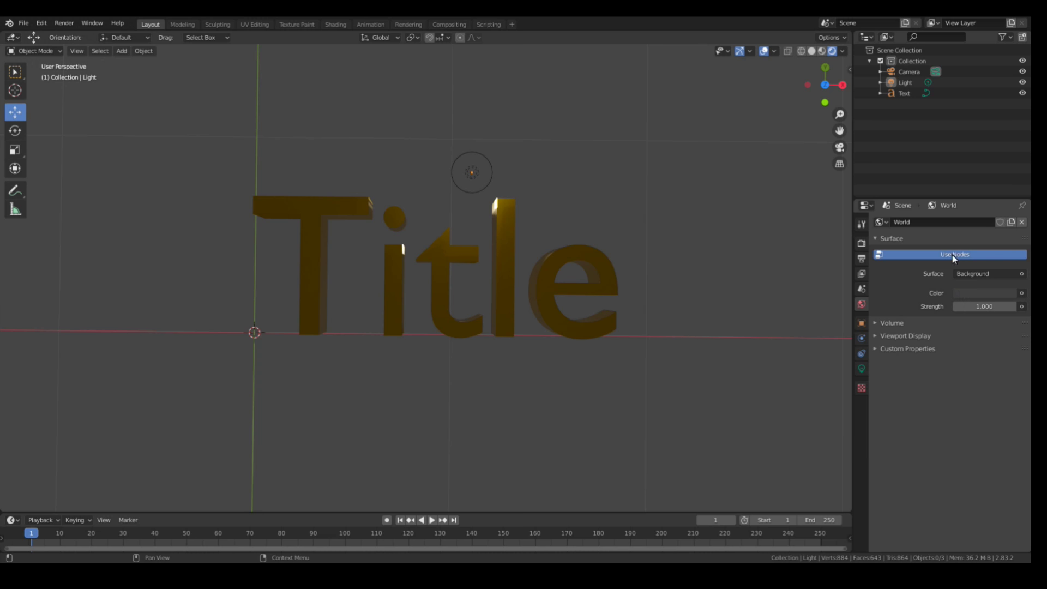
left_click(977, 294)
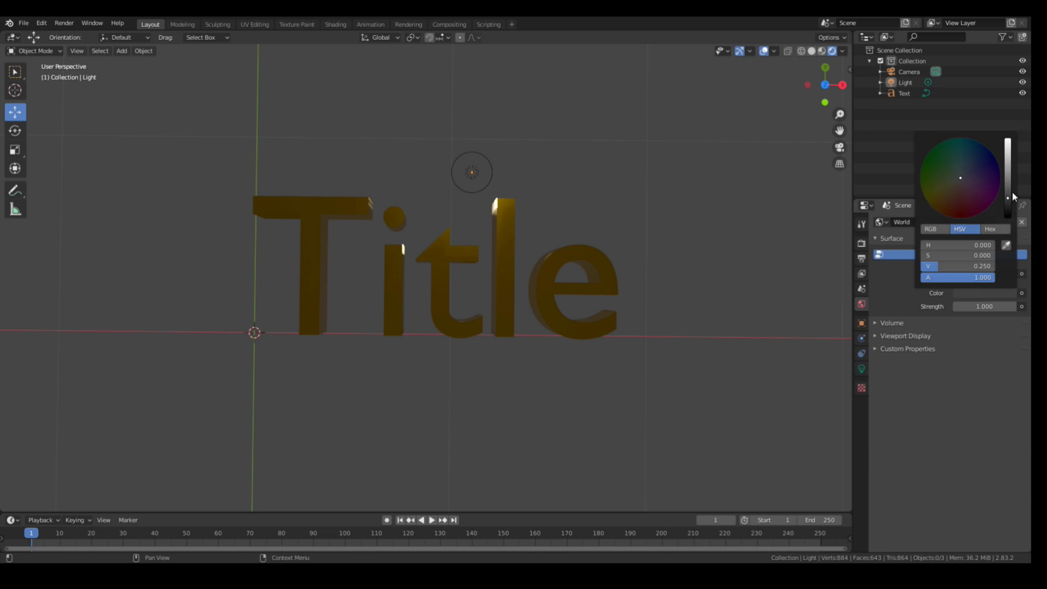
left_click_drag(1007, 205, 1006, 227)
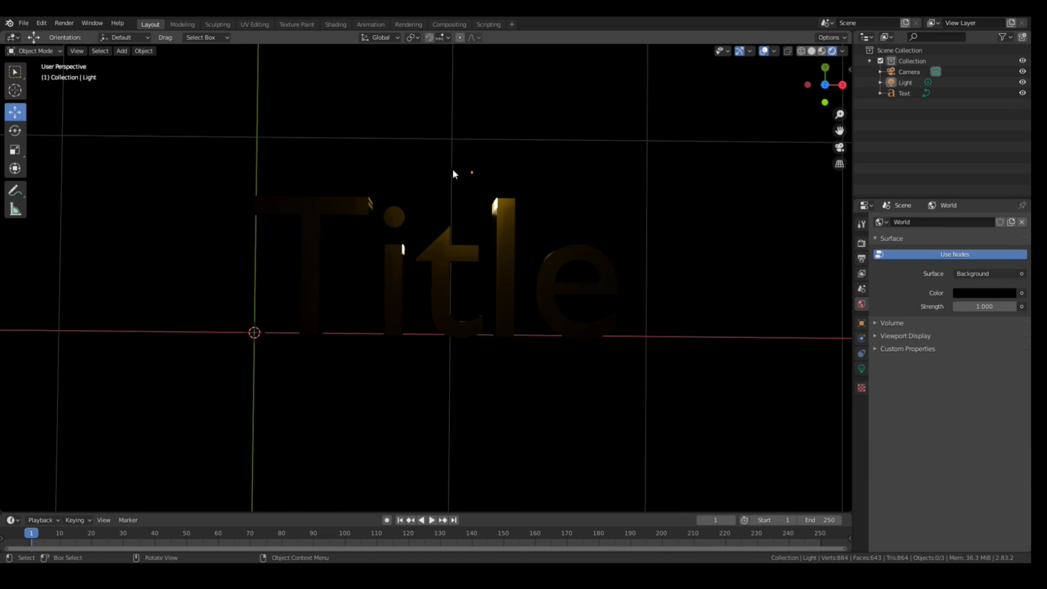
Select the point light and raise it along the Z axis, farther from the title's front faces.
left_click(471, 172)
middle_click_drag(470, 136, 380, 182)
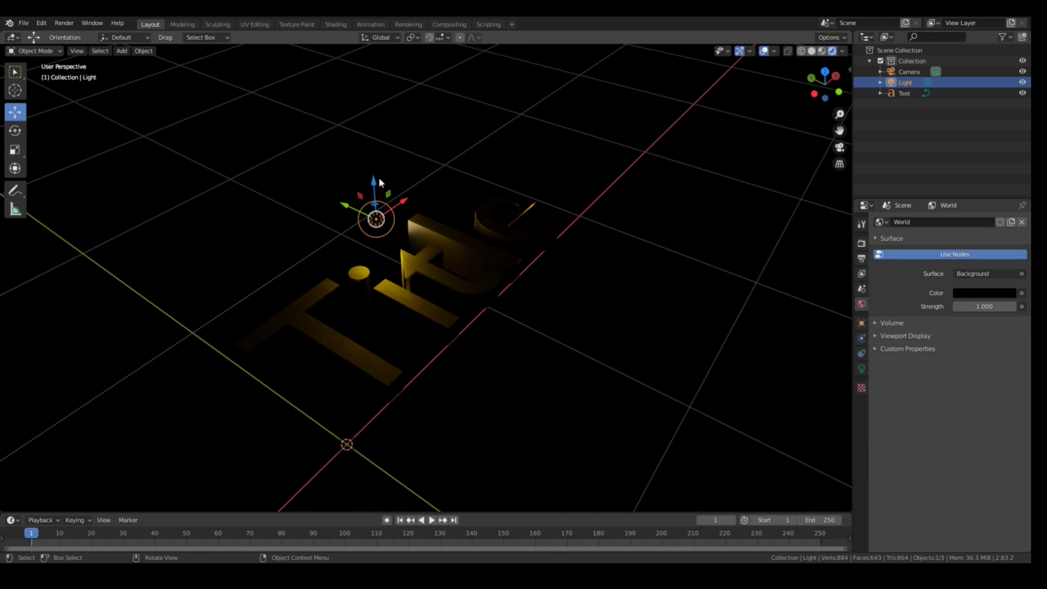
left_click_drag(379, 178, 394, 146)
middle_click_drag(394, 146, 461, 229)
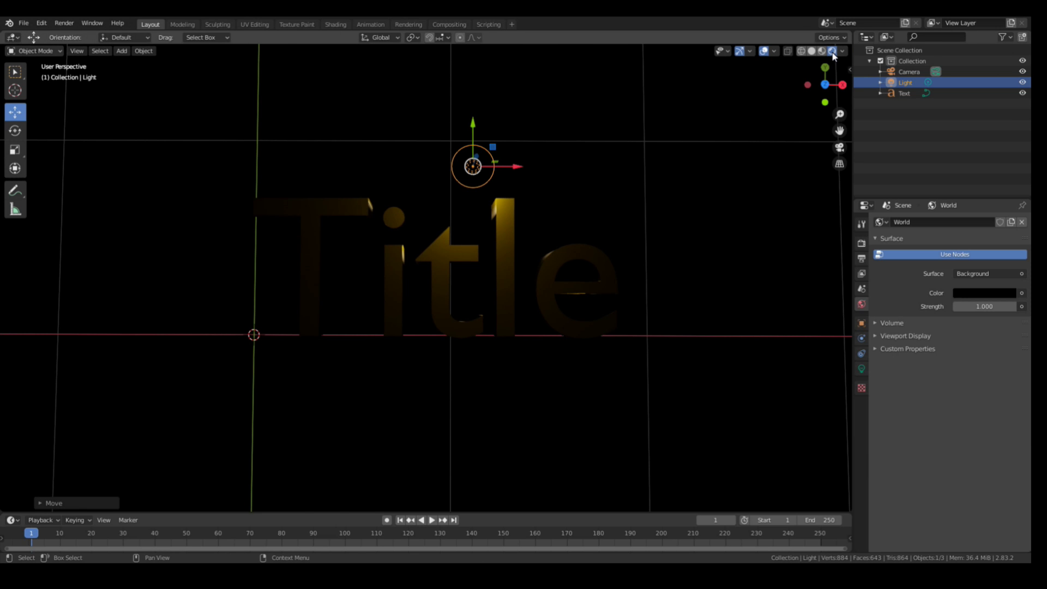
left_click(862, 243)
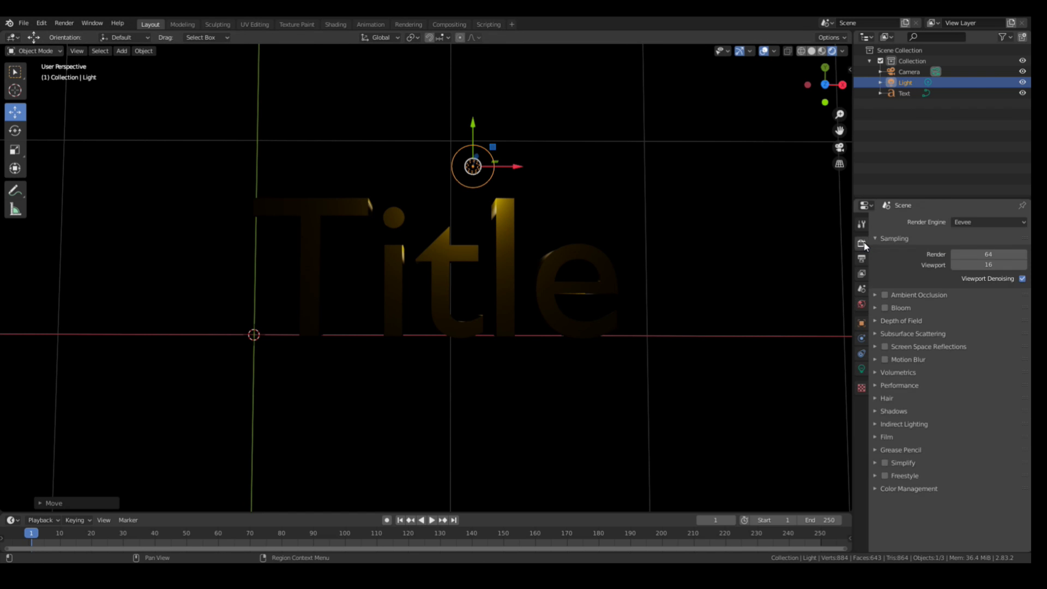
left_click(862, 323)
left_click(862, 305)
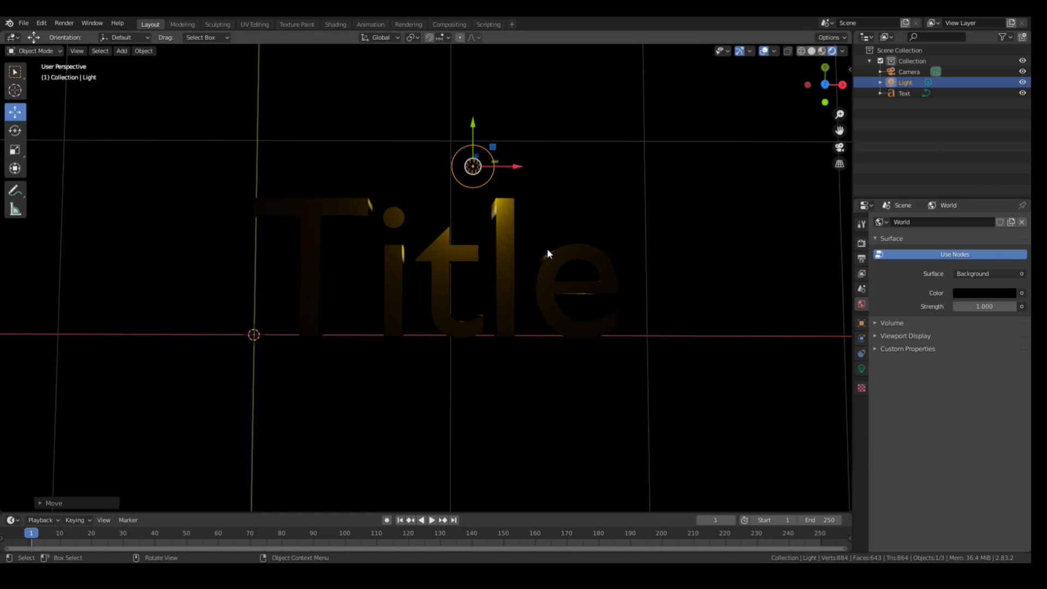
Select the title text and add a bevel depth in its text geometry settings.
left_click(505, 238)
scroll(694, 361, "up", 4)
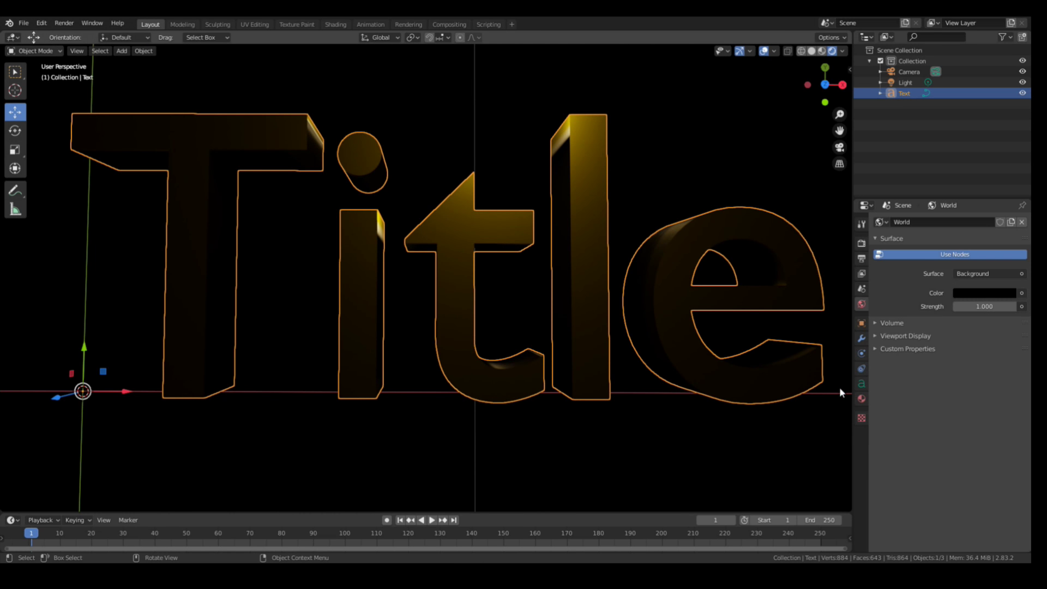
left_click(861, 384)
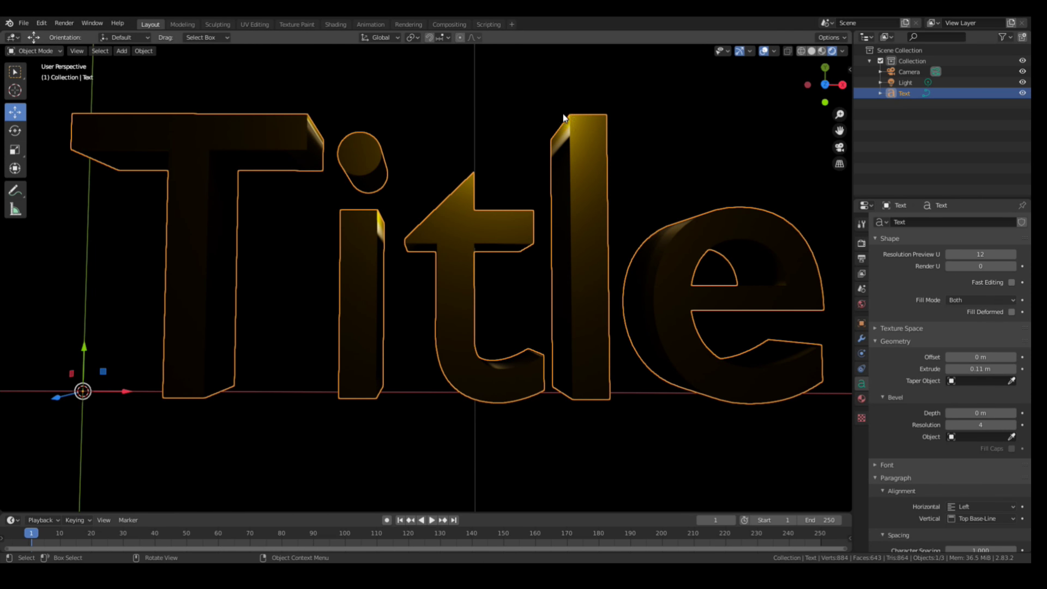
middle_click_drag(617, 310, 755, 295)
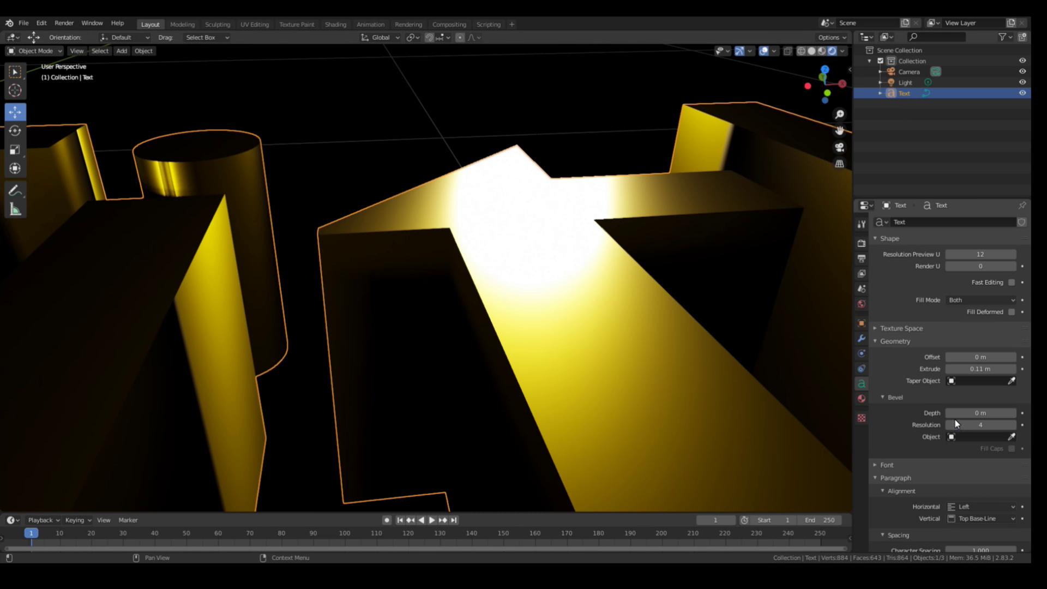
mouse_move(957, 415)
left_mouse_down()
mouse_move(945, 414)
mouse_move(954, 415)
left_mouse_up()
middle_click_drag(627, 349, 454, 185)
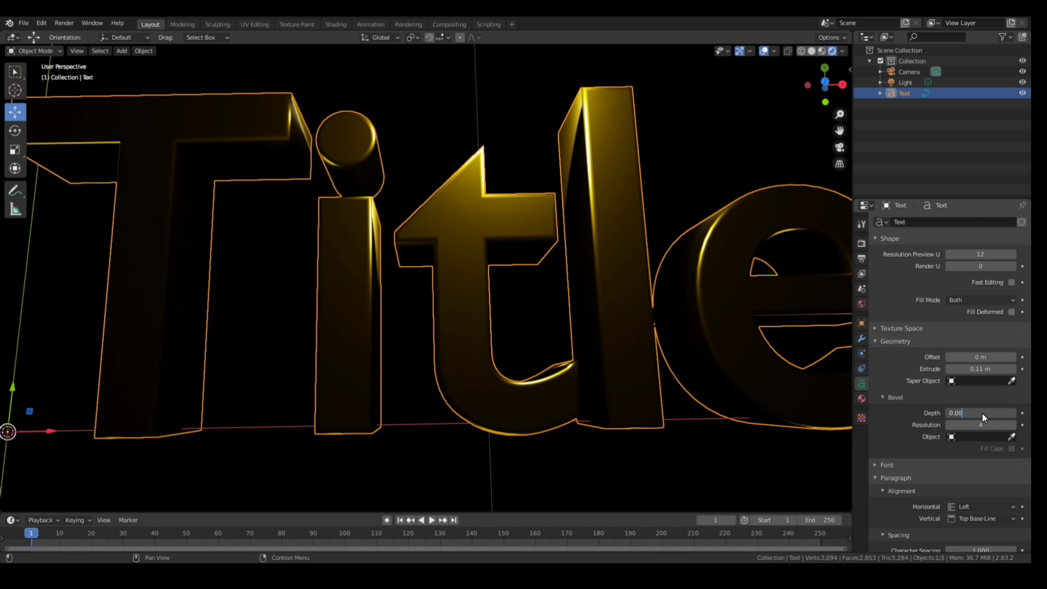
Reduce the title text's bevel depth to 0.001 m.
key("Return")
middle_click_drag(669, 392, 590, 231)
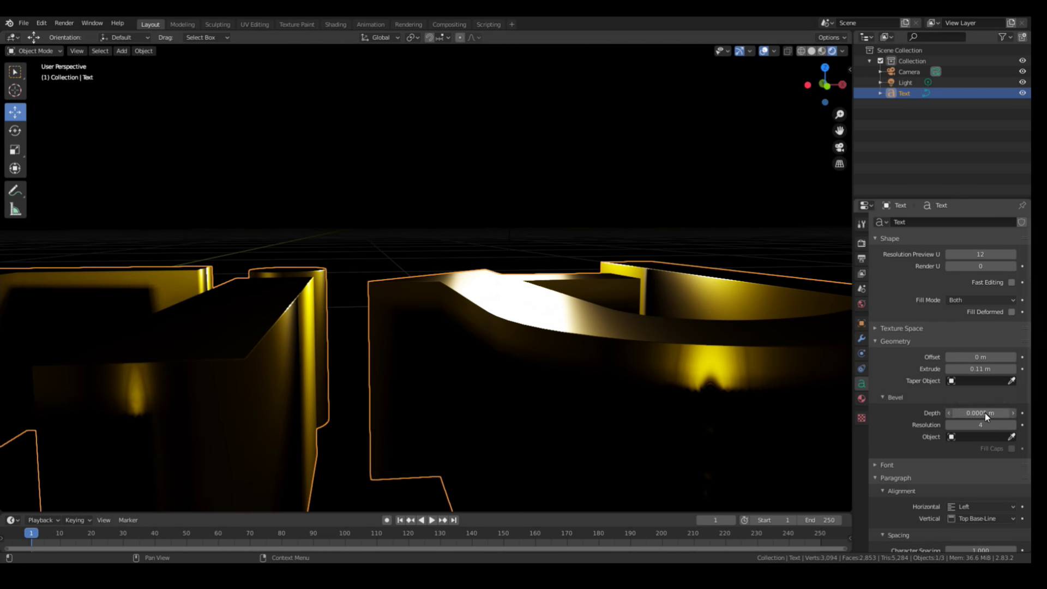
left_click(970, 416)
key("Return")
middle_click_drag(787, 331, 686, 342)
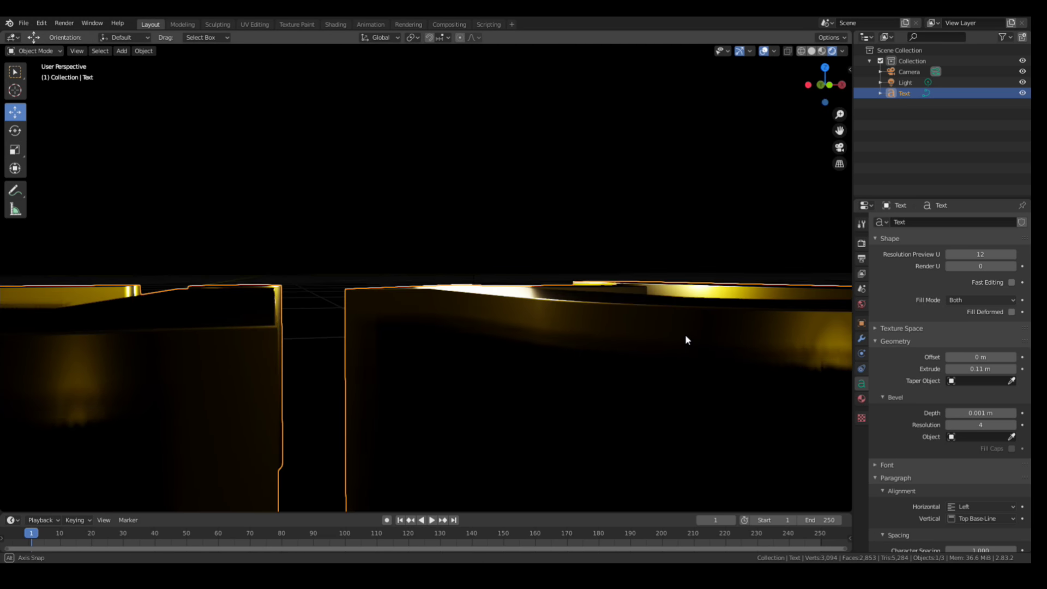
Try an extrude value of 0.01 m on the title text and undo it.
left_click(983, 371)
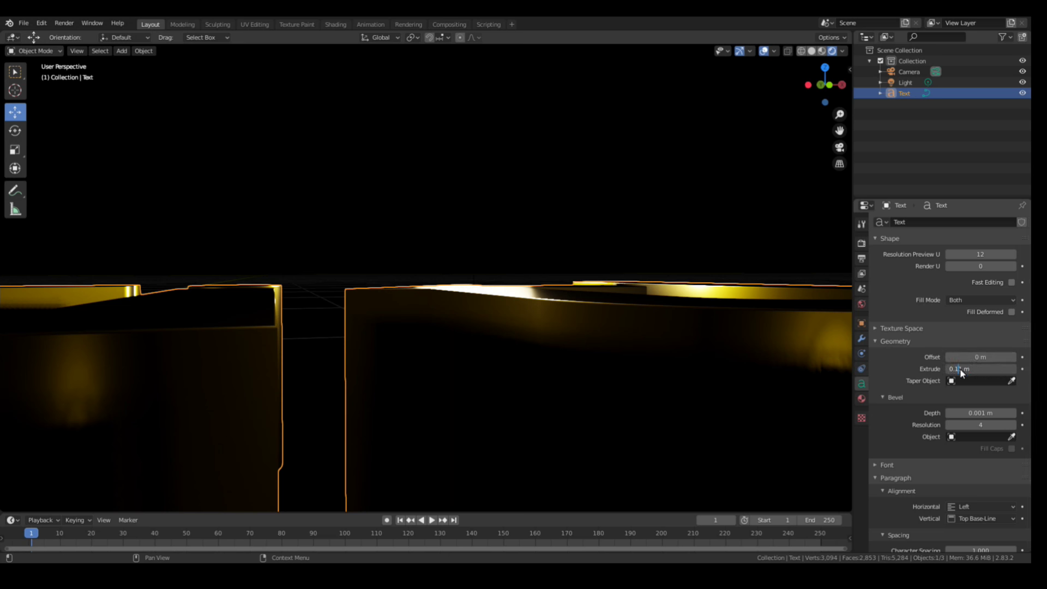
key("BackSpace")
type("0")
key("Return")
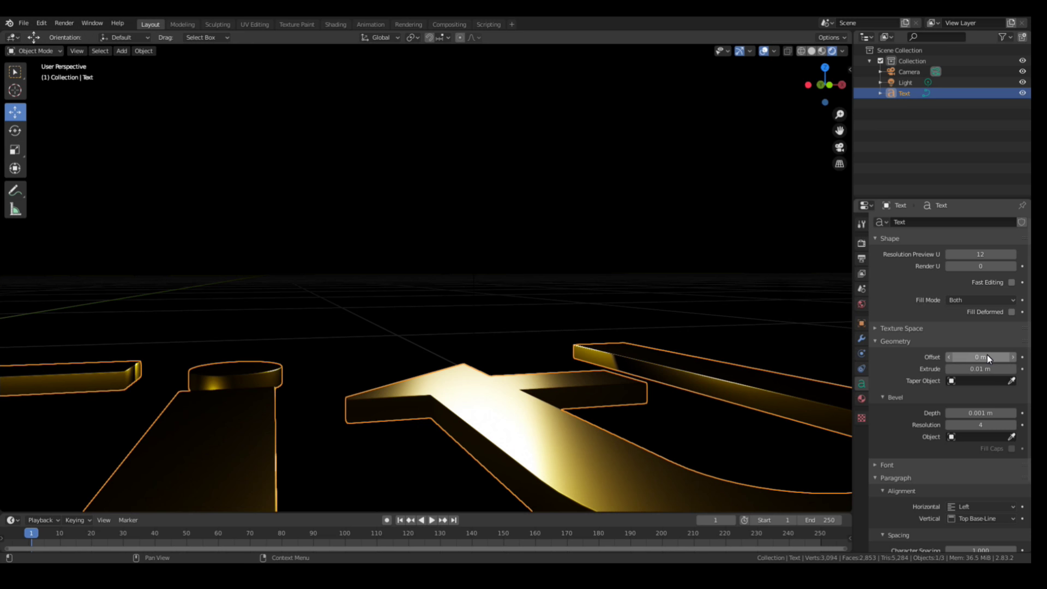
key("ctrl+z")
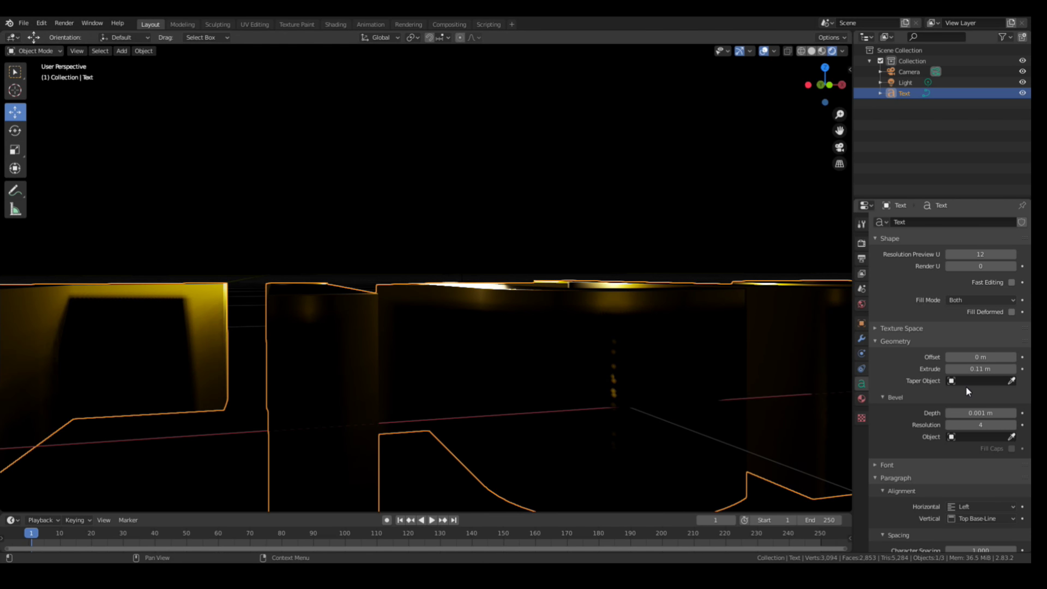
Set the title text's bevel depth to 0.005 m and its bevel resolution to 0, and check the edges up close.
left_click(984, 414)
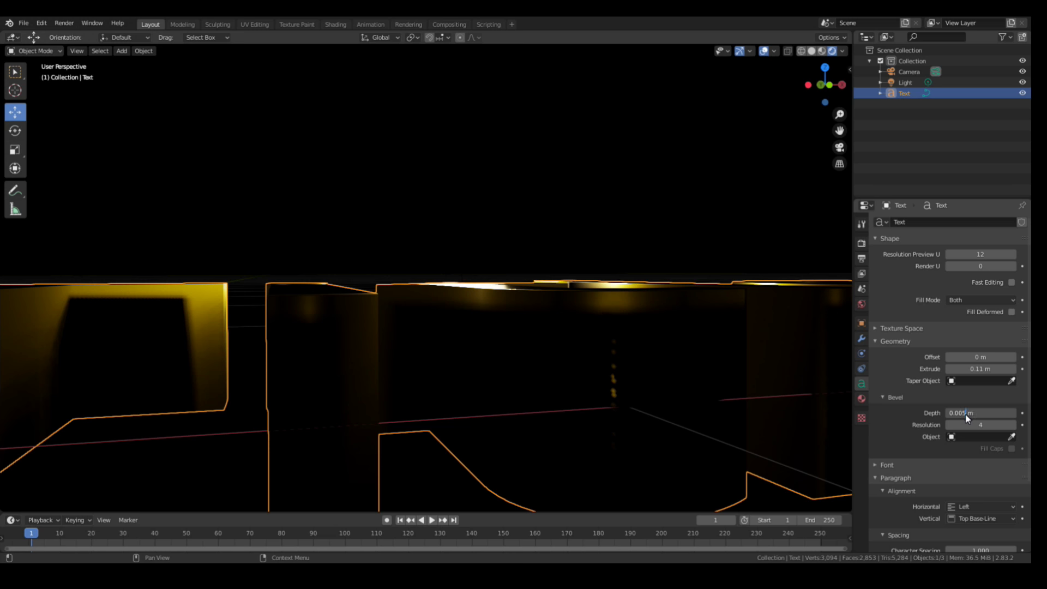
key("Return")
middle_click_drag(675, 378, 640, 450)
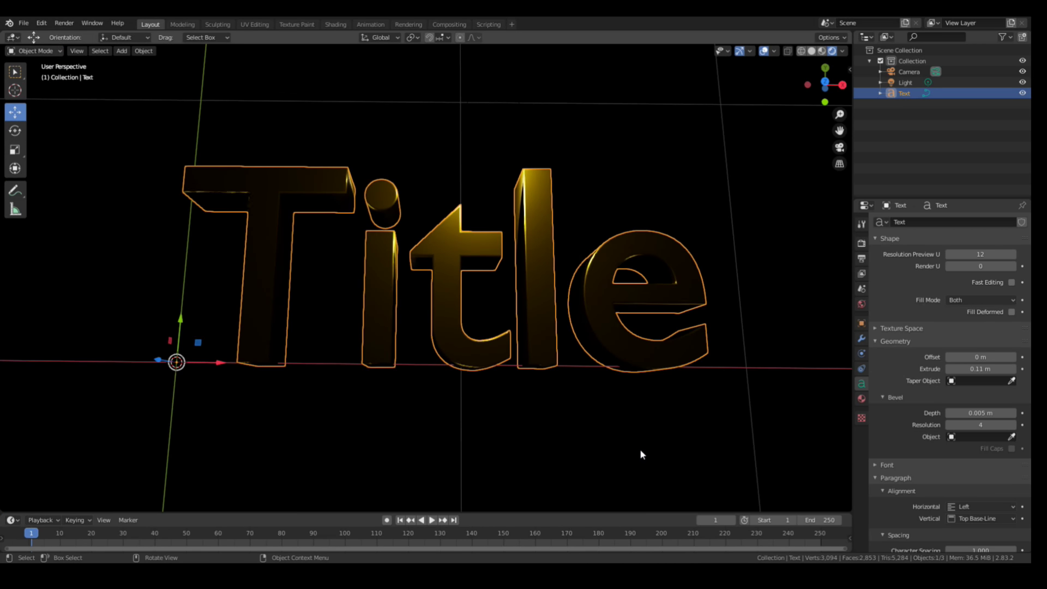
scroll(767, 415, "up", 2)
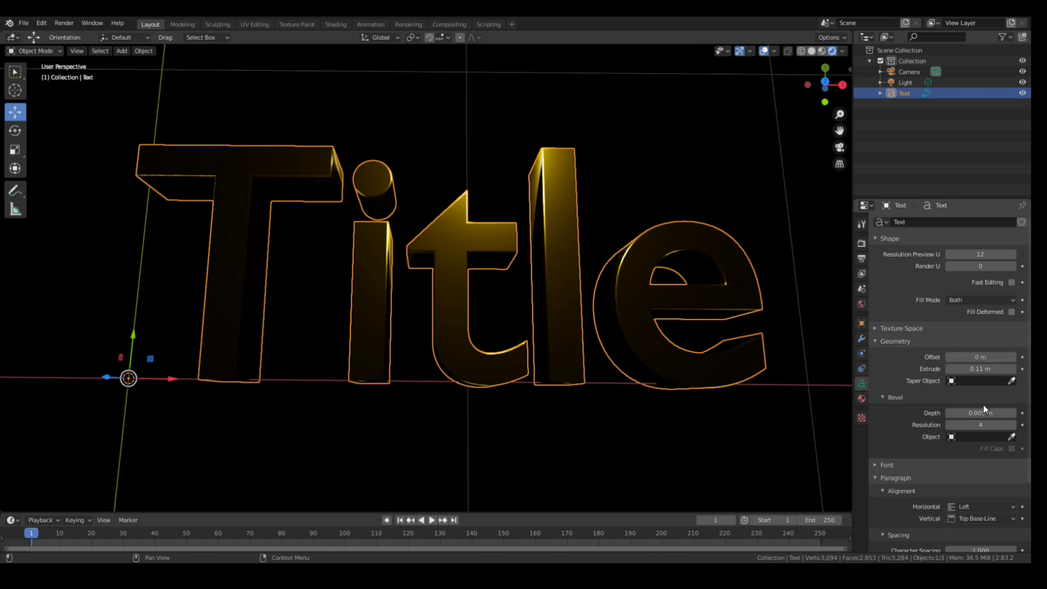
left_click_drag(988, 425, 955, 425)
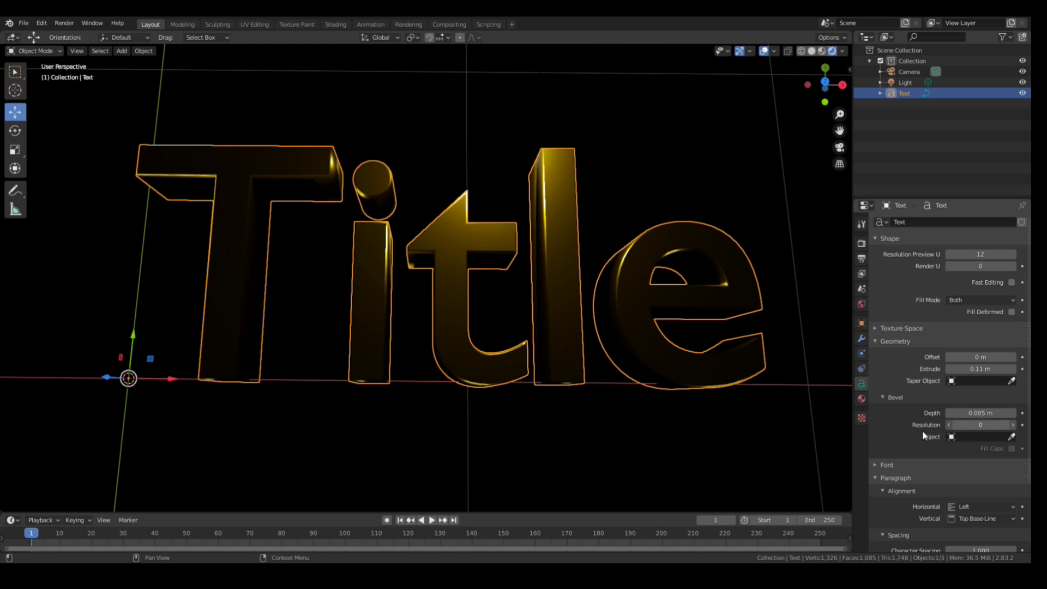
scroll(741, 350, "up", 6)
middle_click_drag(706, 320, 539, 321)
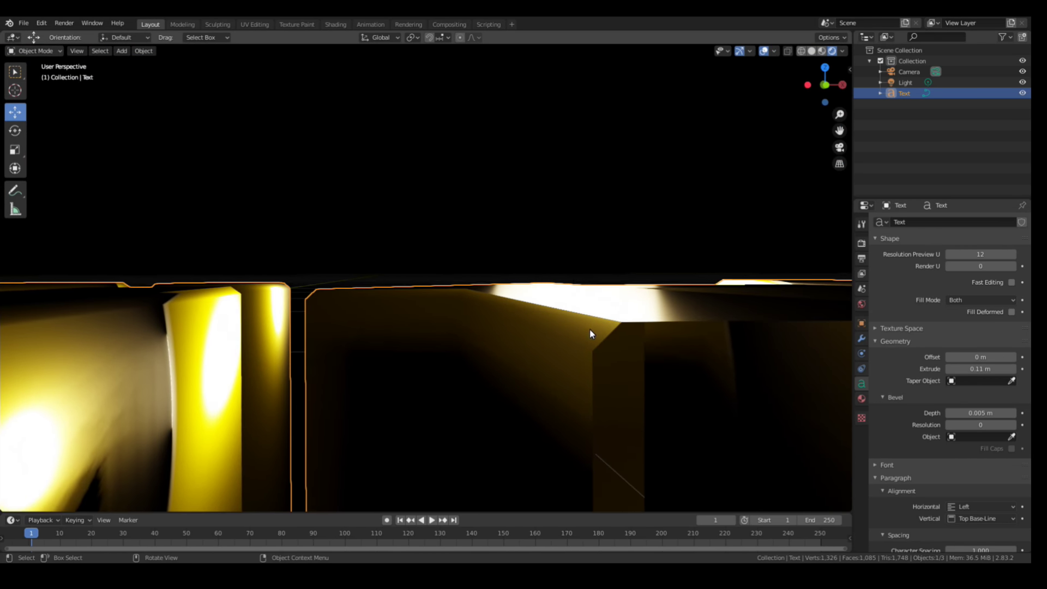
scroll(618, 321, "down", 4)
middle_click_drag(482, 284, 487, 360)
scroll(477, 312, "down", 4)
middle_click_drag(475, 223, 411, 155)
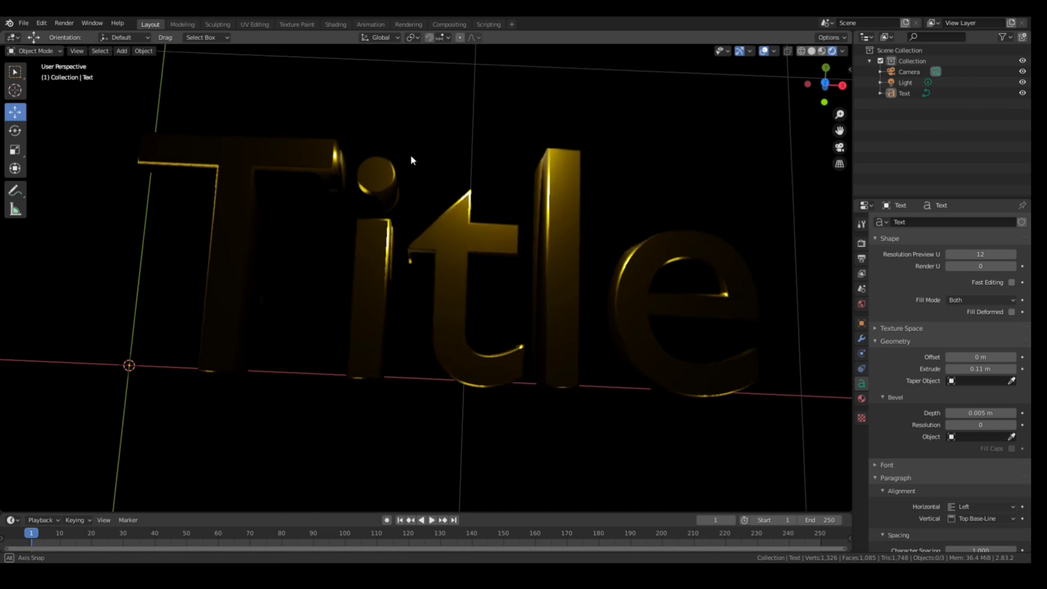
Select the point light and reposition it near the title's upper edge along the Z and Y axes.
scroll(414, 169, "down", 6)
left_click(450, 200)
middle_click_drag(450, 200, 306, 291)
scroll(502, 163, "up", 2)
key("g")
key("z")
left_click(391, 217)
key("g")
key("y")
left_click(315, 268)
Look through the camera and duplicate the point light twice, placing copies above the "e" and over the upper part of the "T".
key("KP_0")
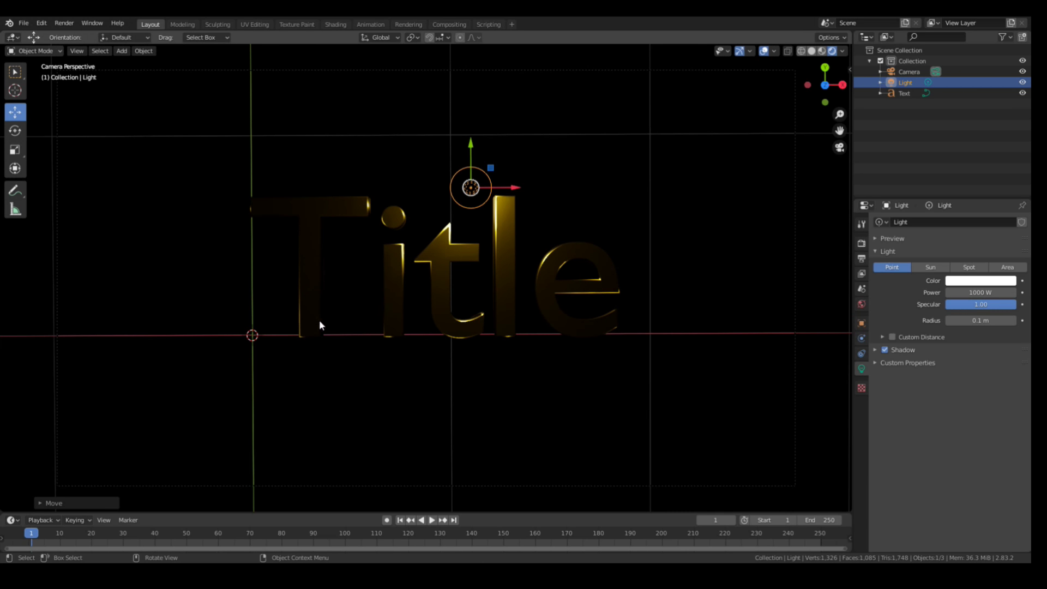
key("shift+d")
key("Escape")
left_click_drag(510, 186, 624, 207)
key("shift+d")
key("Escape")
left_click(672, 329)
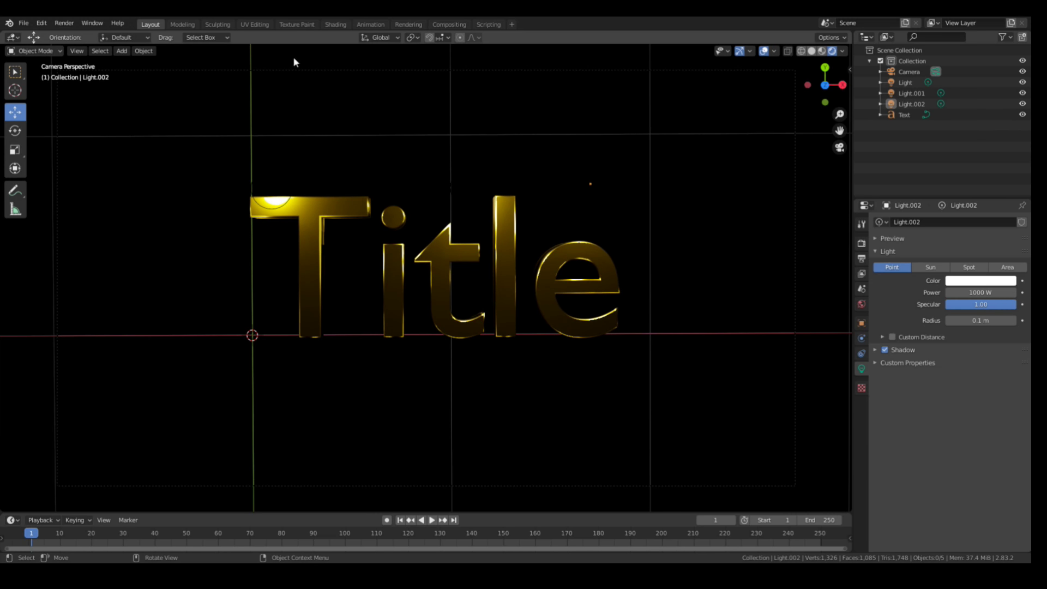
Render the gold title as a still image from the camera.
left_click(66, 24)
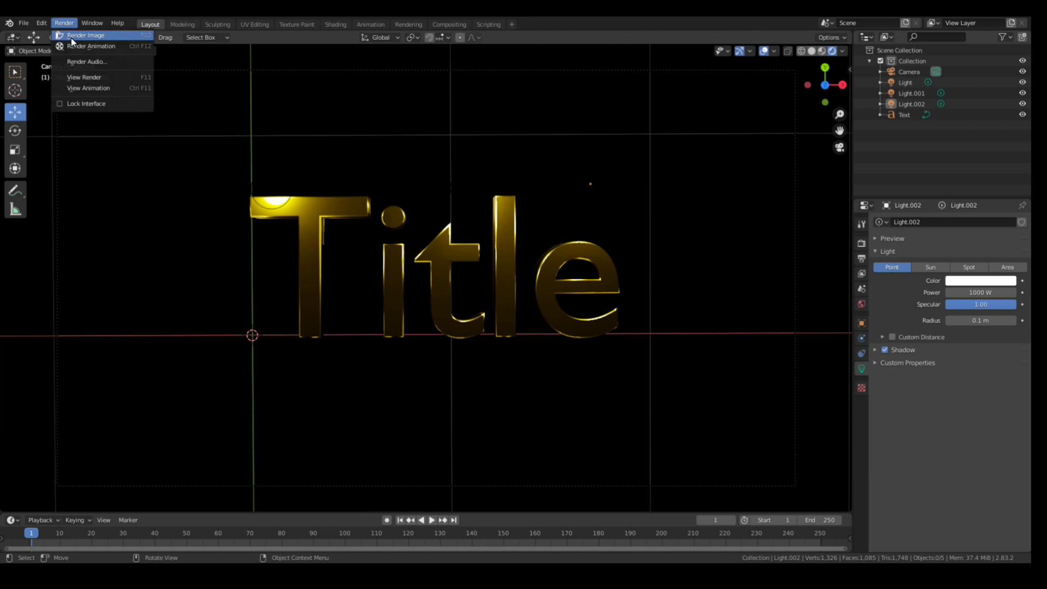
left_click(72, 37)
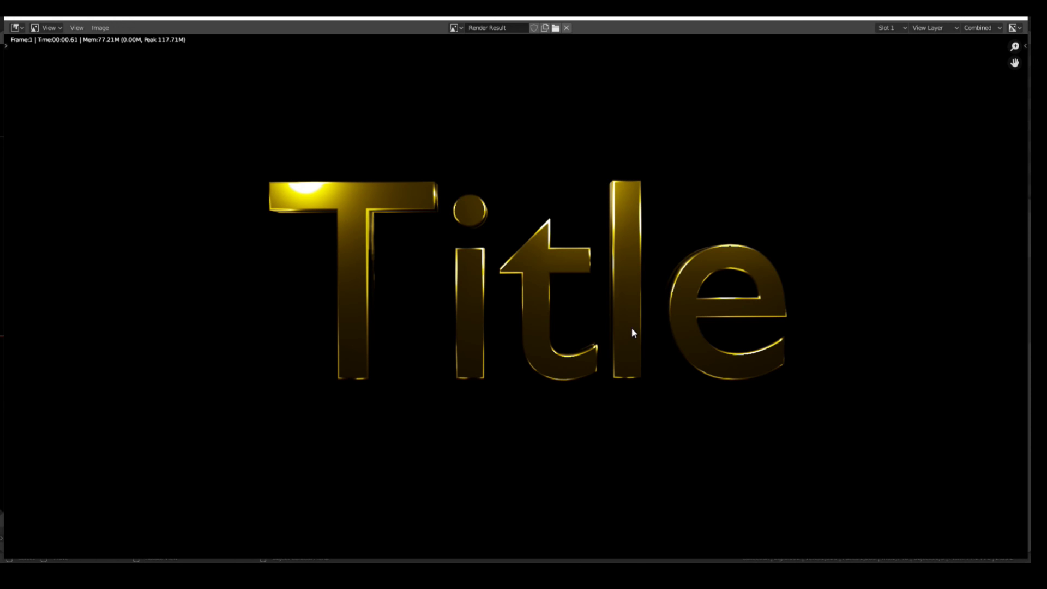